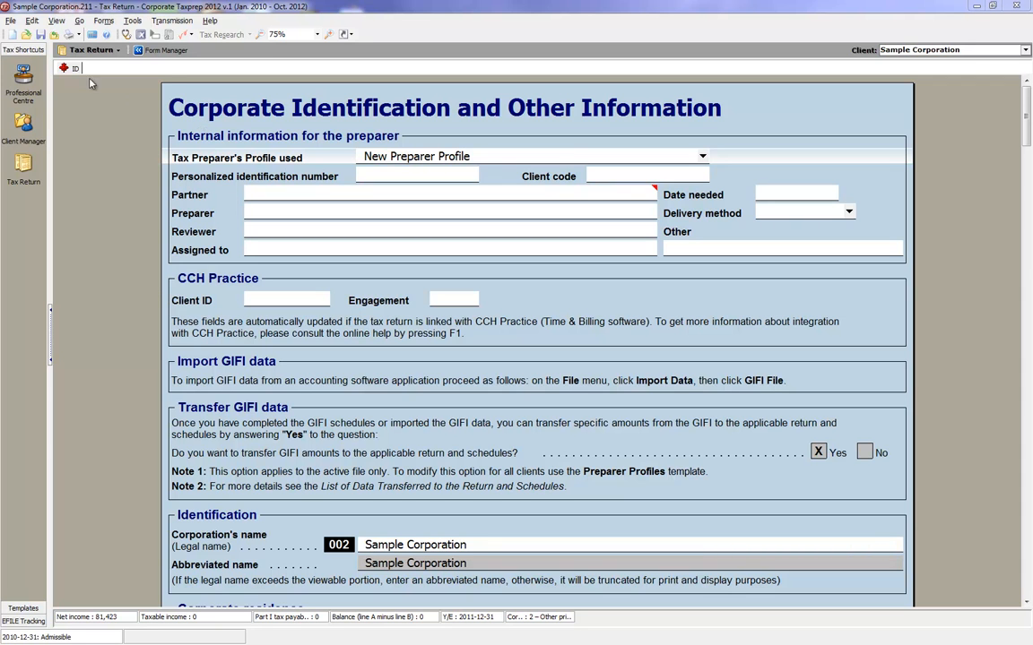
Apply a First Review mark to the Tax Preparer's Profile used field, and turn on Review Mode.
left_click(32, 20)
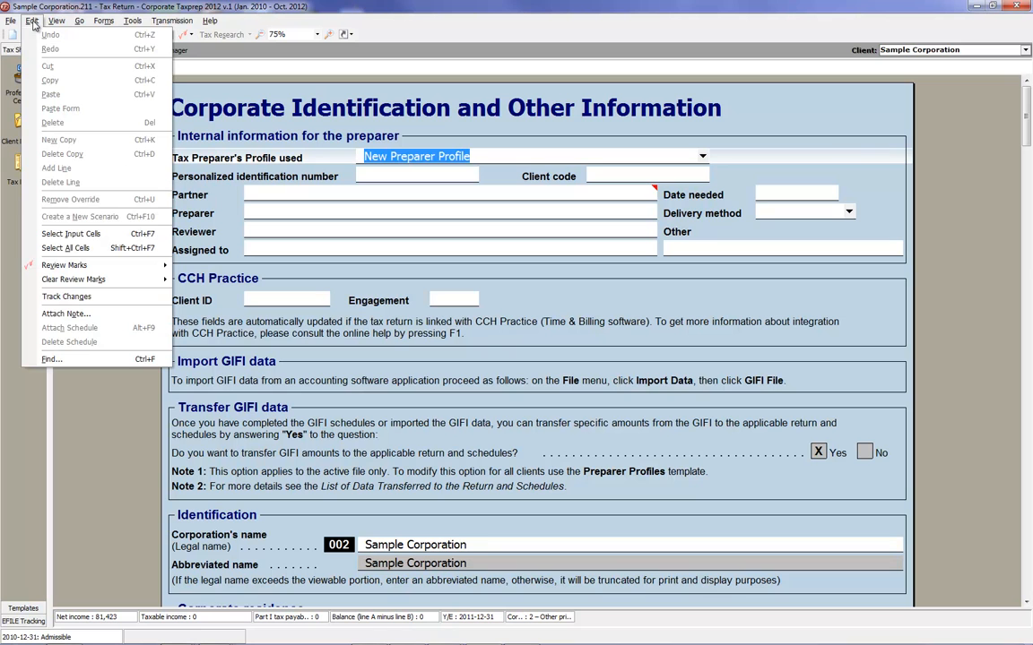
mouse_move(82, 268)
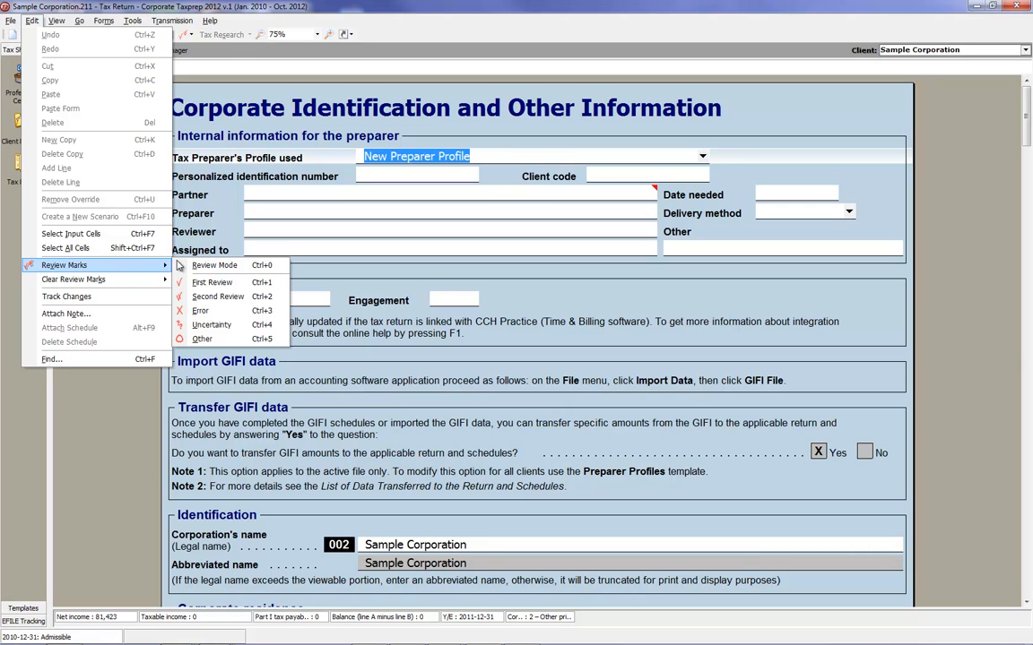
left_click(190, 36)
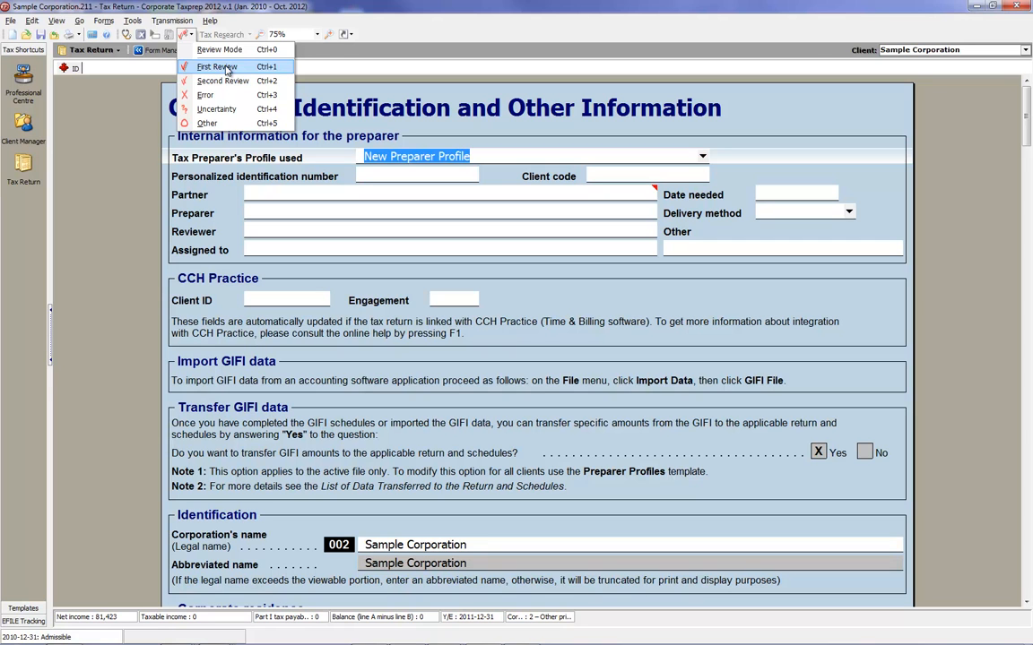
left_click(226, 70)
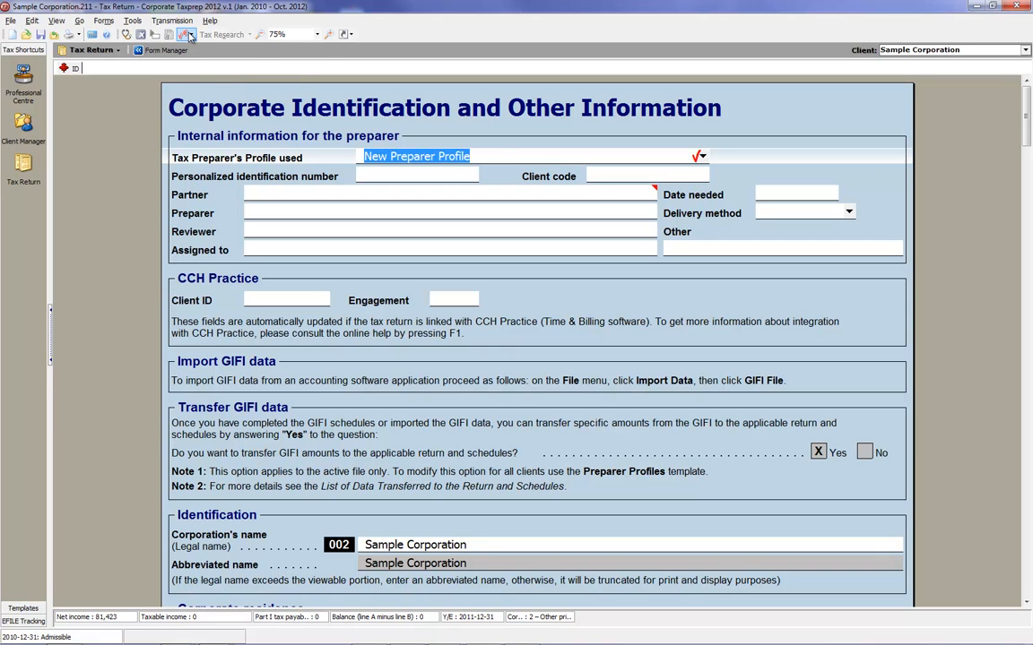
left_click(191, 36)
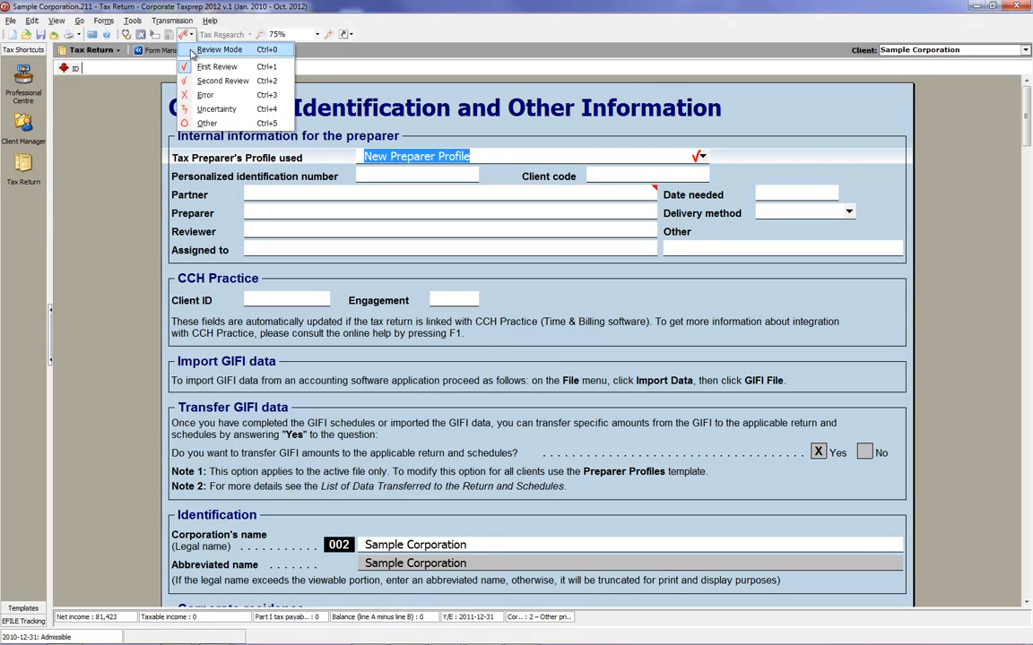
left_click(199, 54)
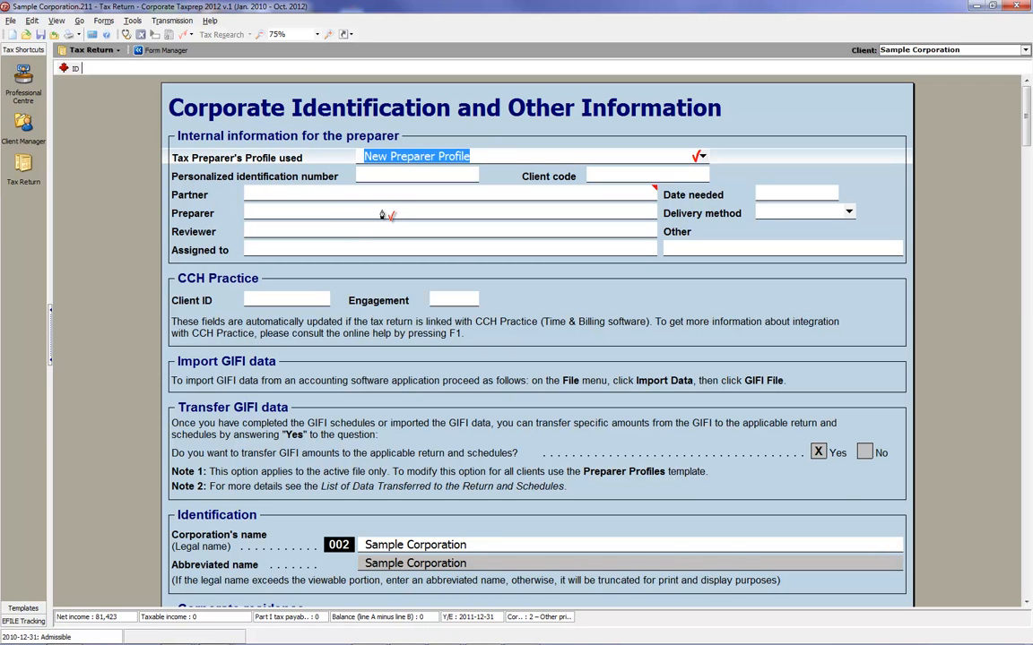
Place first-review marks on the provincial or territorial jurisdiction (line 750) and the resident of Canada answer (line 080) under Corporate residence.
left_click(1027, 605)
left_click(1028, 606)
left_click(1028, 605)
left_click(1027, 606)
left_click(1028, 605)
left_click(1027, 605)
left_click(1028, 605)
left_click(1028, 605)
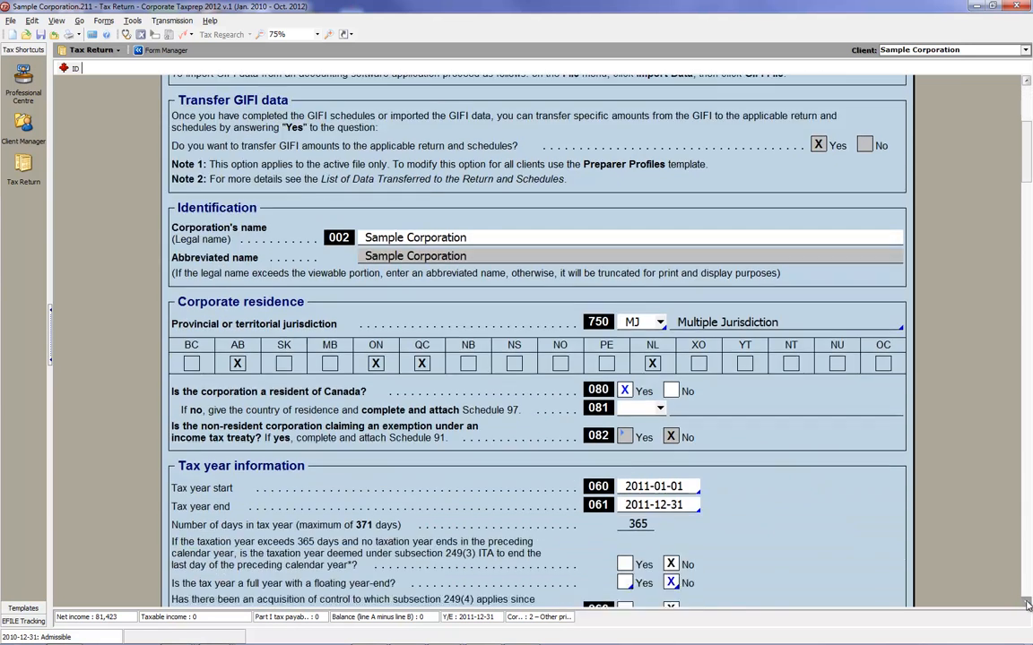
left_click(1027, 605)
left_click(644, 260)
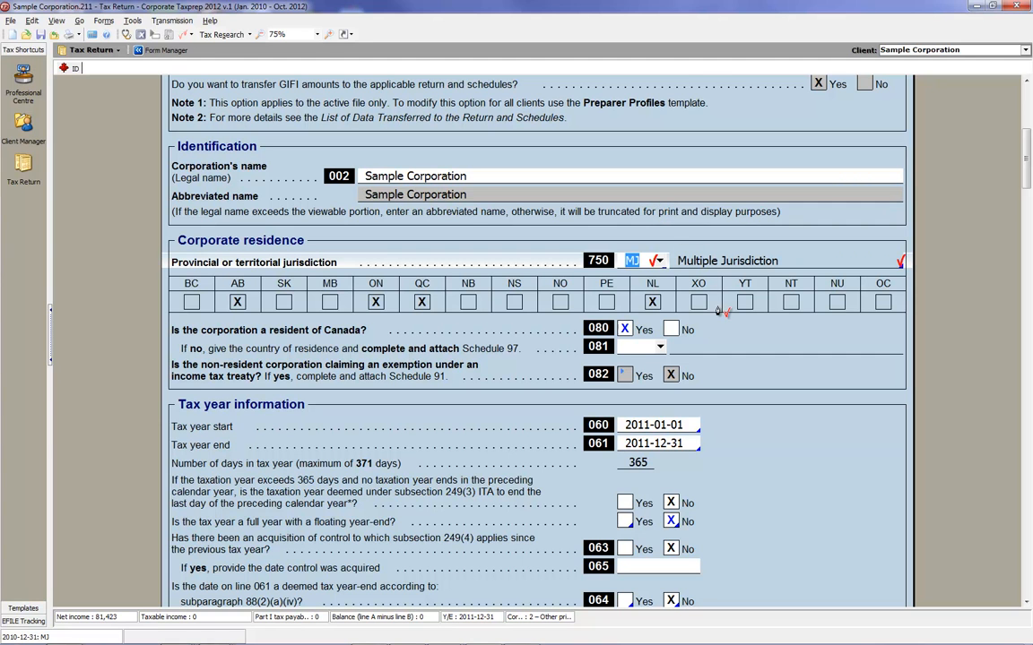
left_click(632, 329)
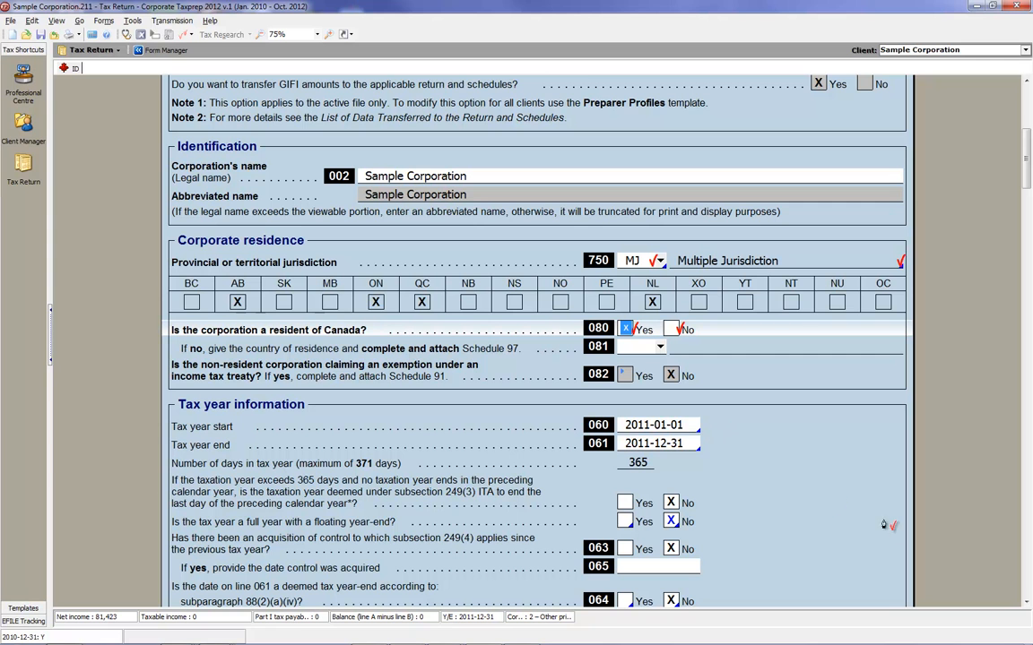
Mark as reviewed the deemed year-end, floating year-end, acquisition of control, line 064, line 066 and incorporation answers under Tax year information.
left_click(1026, 604)
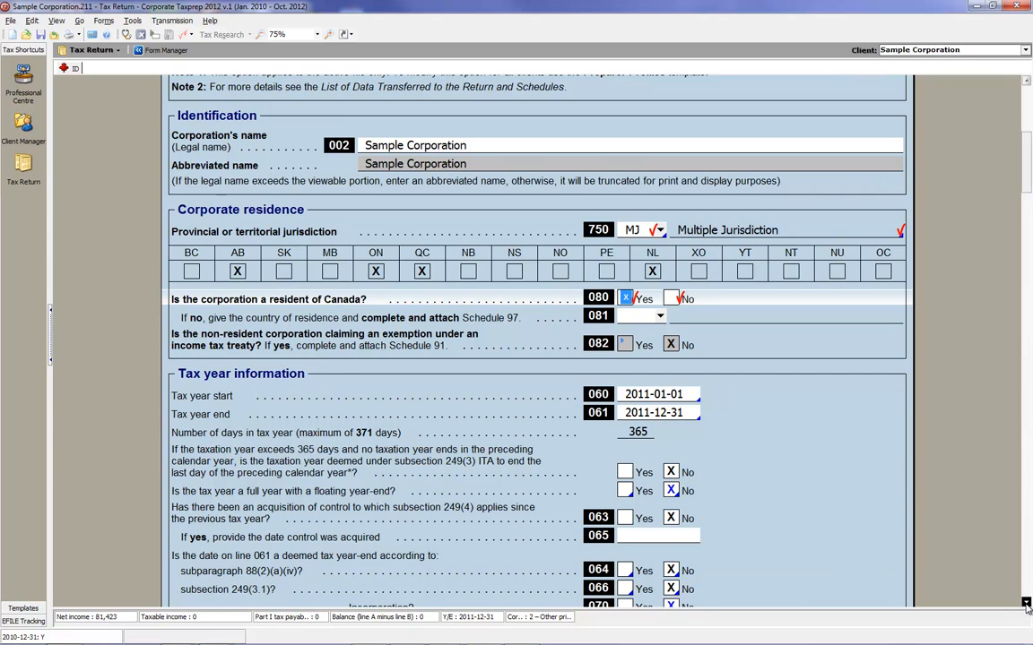
scroll(1026, 606, "down", 1)
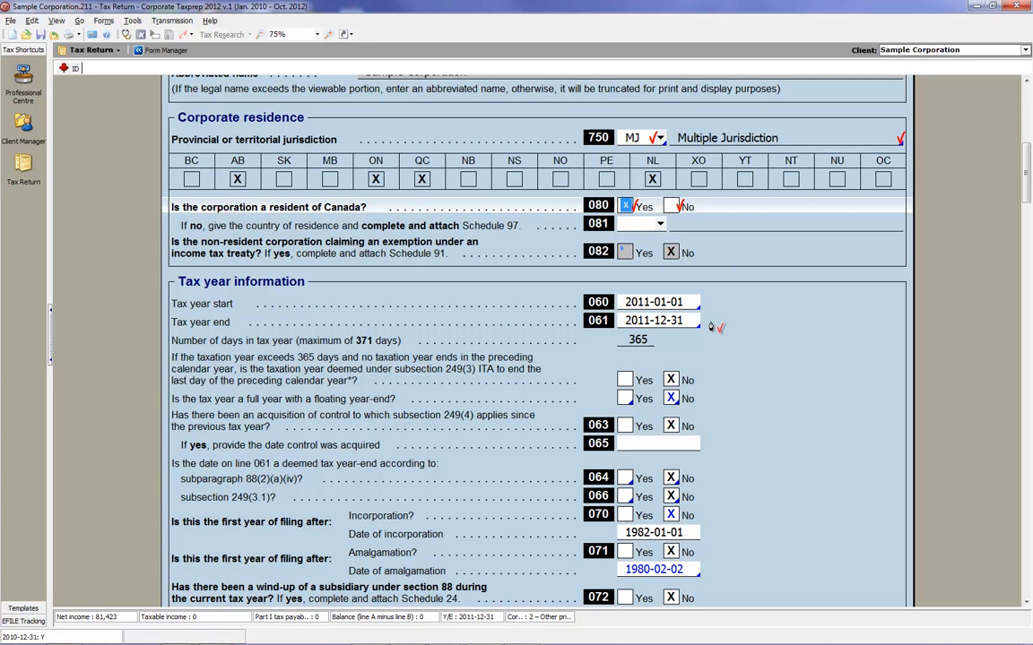
left_click(671, 380)
left_click(672, 398)
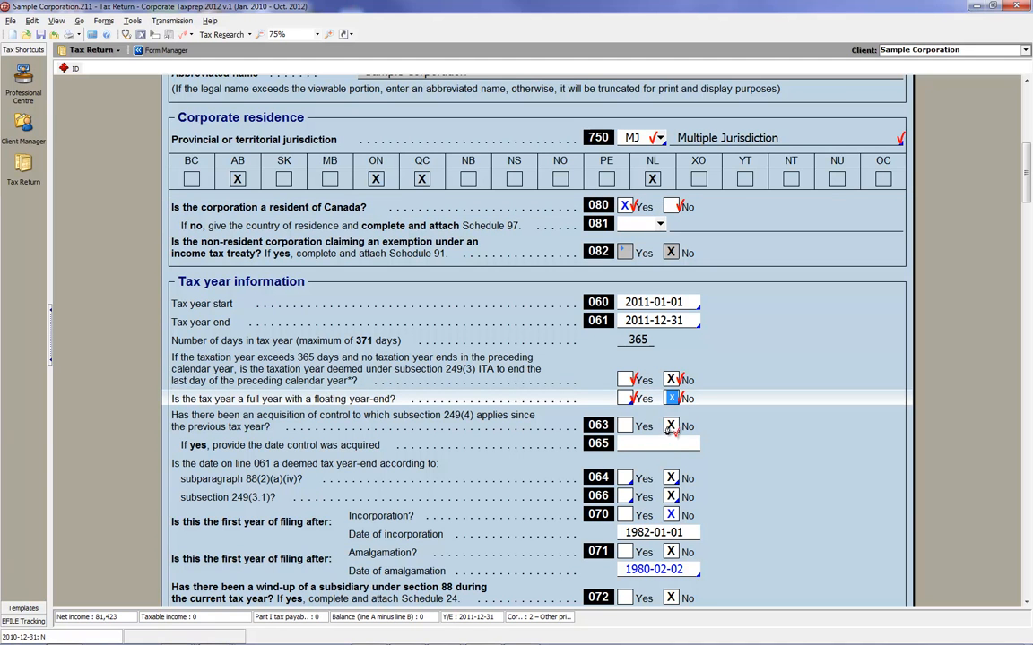
left_click(672, 426)
left_click(672, 478)
left_click(672, 495)
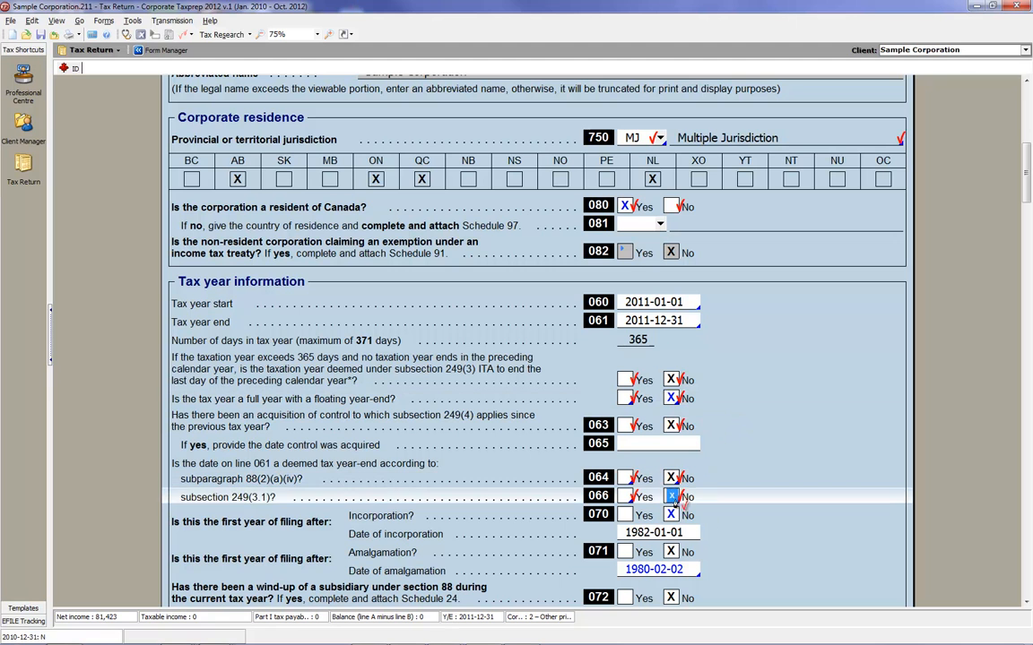
left_click(674, 515)
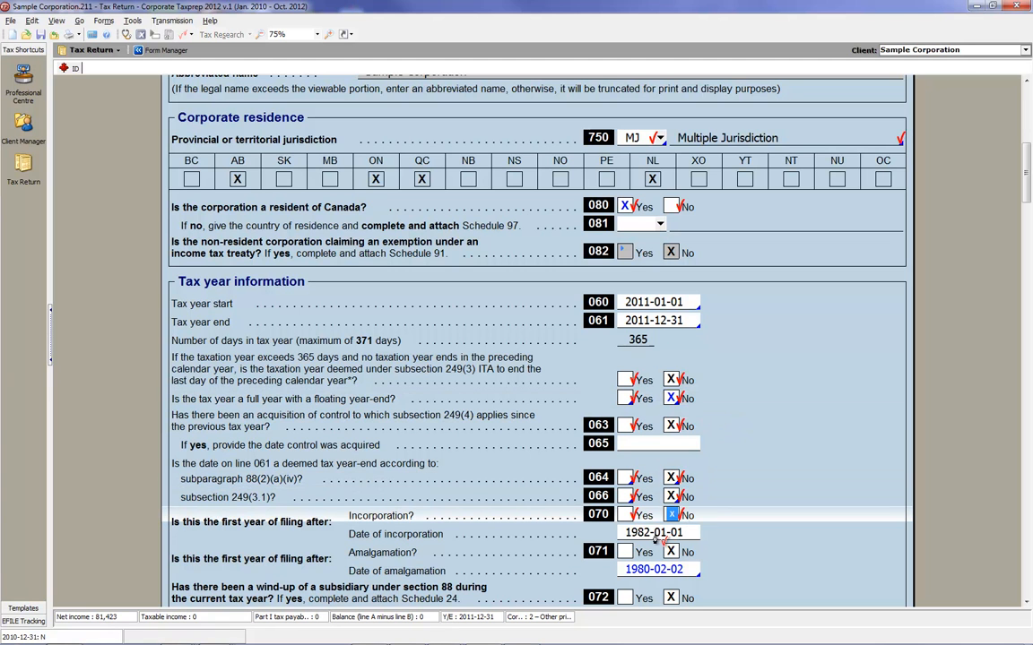
Mark as reviewed the subsidiary wind-up, final year before amalgamation and final return up to dissolution answers (lines 072, 076 and 078).
left_click(1027, 602)
left_click(1028, 605)
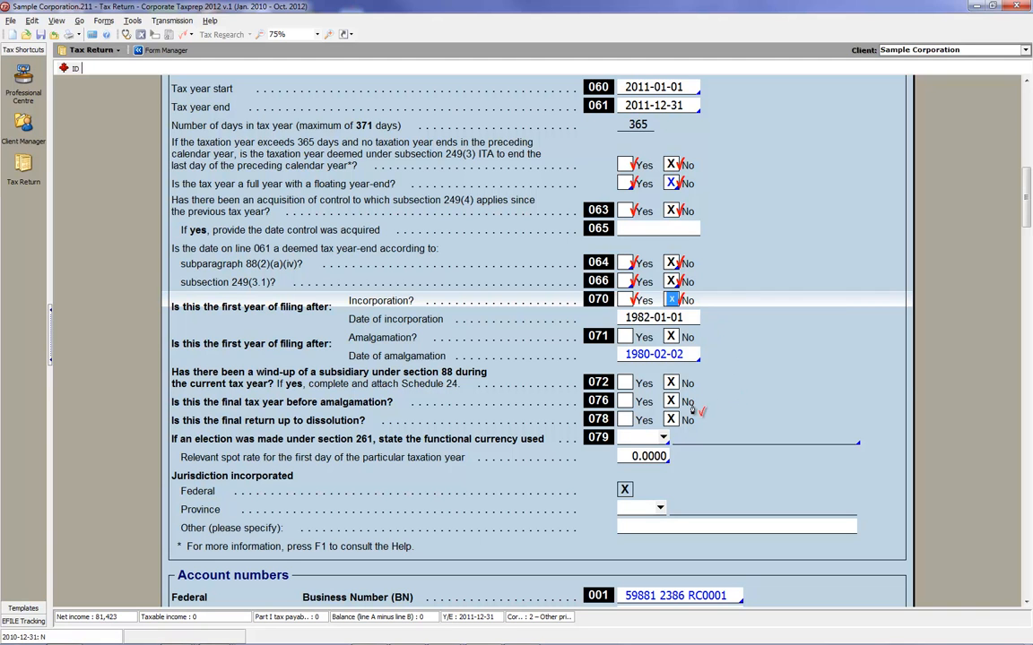
left_click(669, 385)
left_click(670, 403)
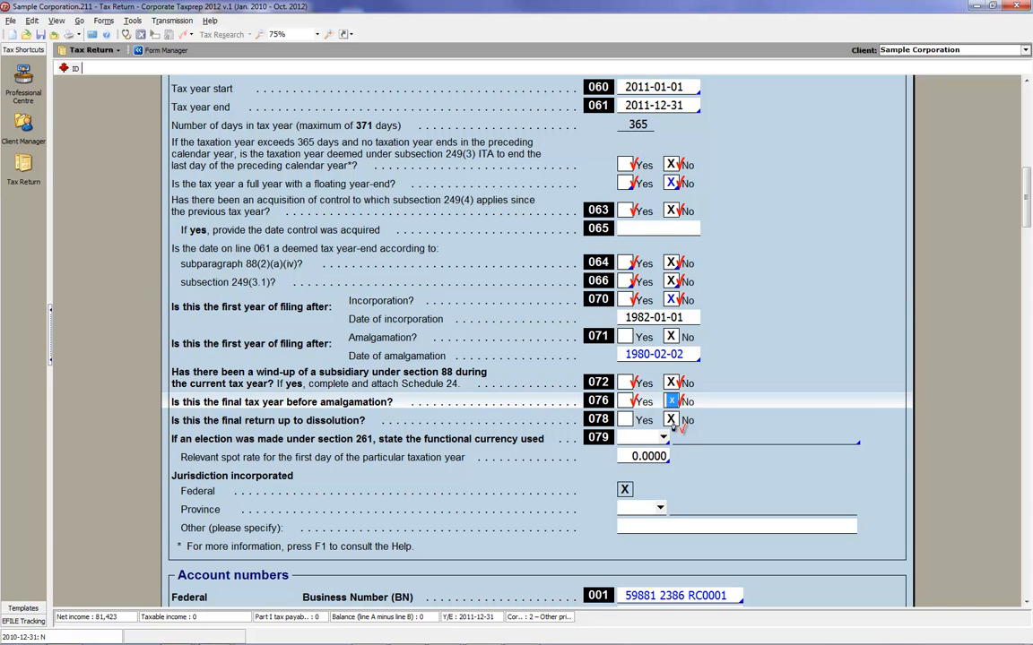
left_click(671, 420)
Place a first-review mark on the type of corporation at the end of the tax year, line 040 under General information.
scroll(924, 543, "down", 5)
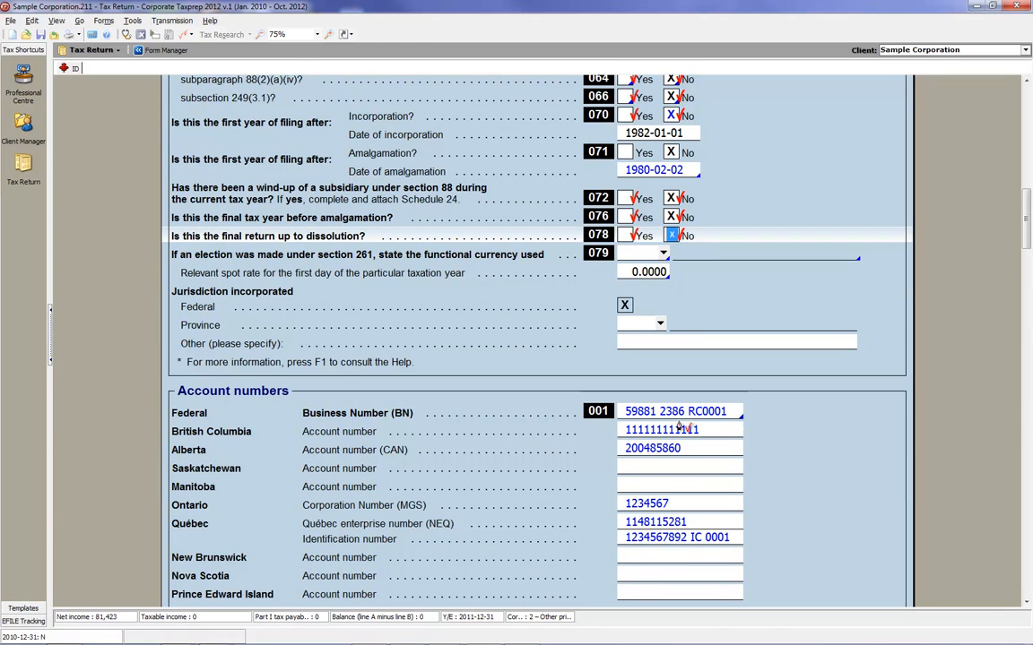
scroll(1028, 610, "down", 3)
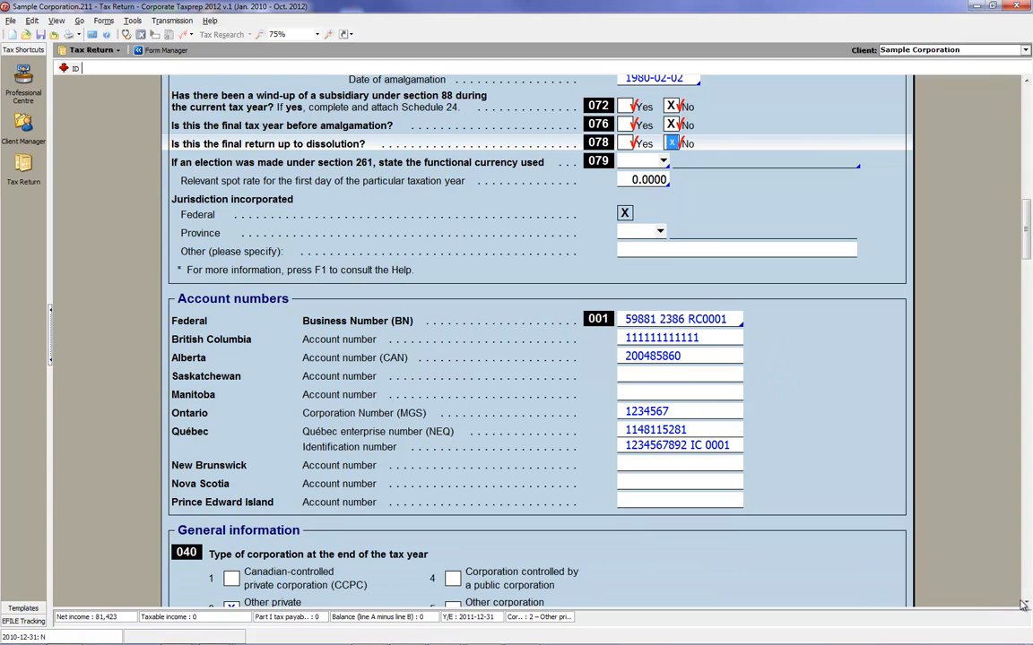
scroll(1029, 606, "down", 6)
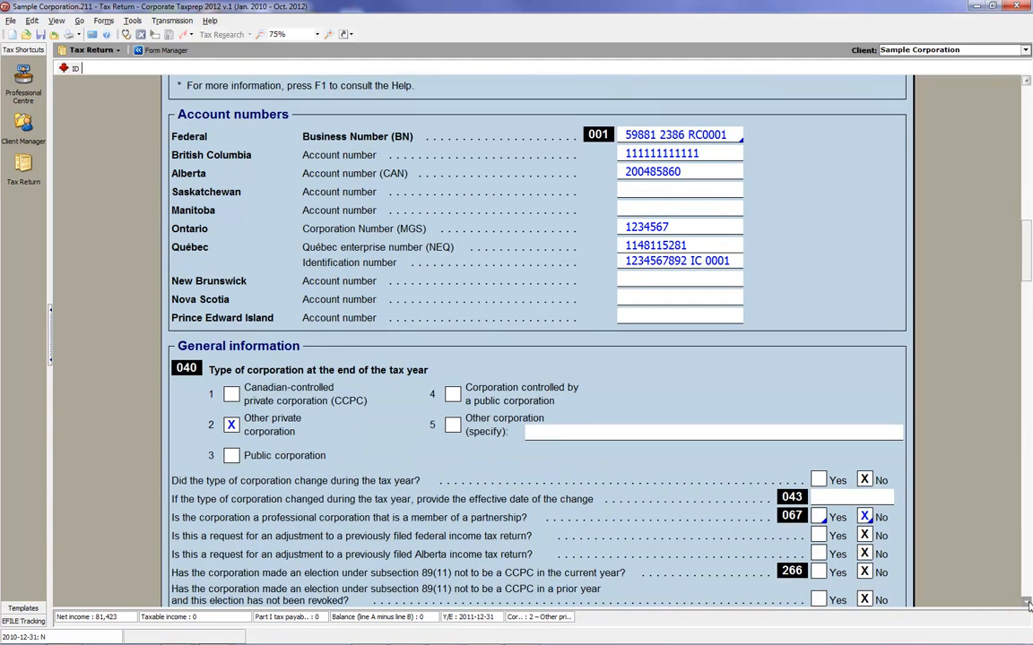
scroll(1029, 606, "down", 2)
left_click(234, 364)
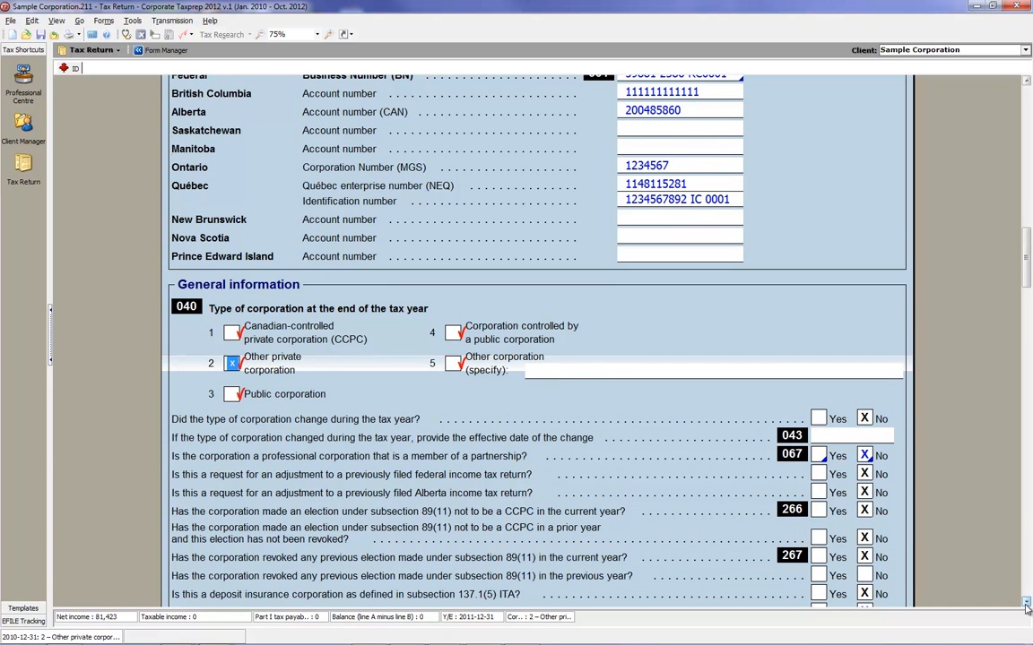
Mark as reviewed the corporation type change, line 067, federal and Alberta adjustment request, and line 266 answers under General information.
scroll(868, 359, "down", 3)
left_click(866, 327)
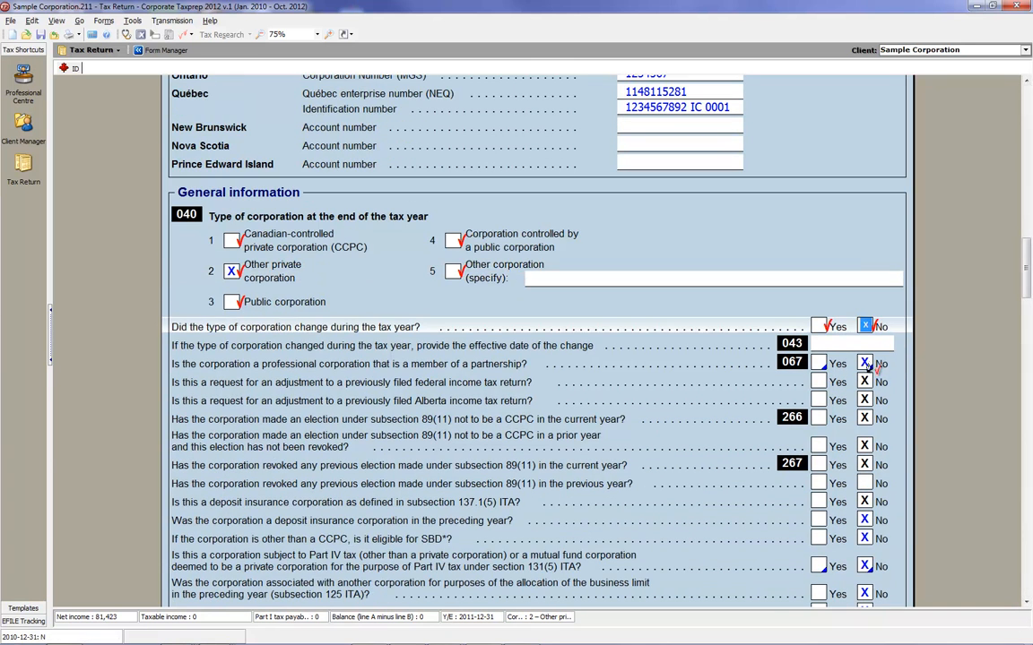
left_click(865, 363)
left_click(865, 382)
left_click(866, 399)
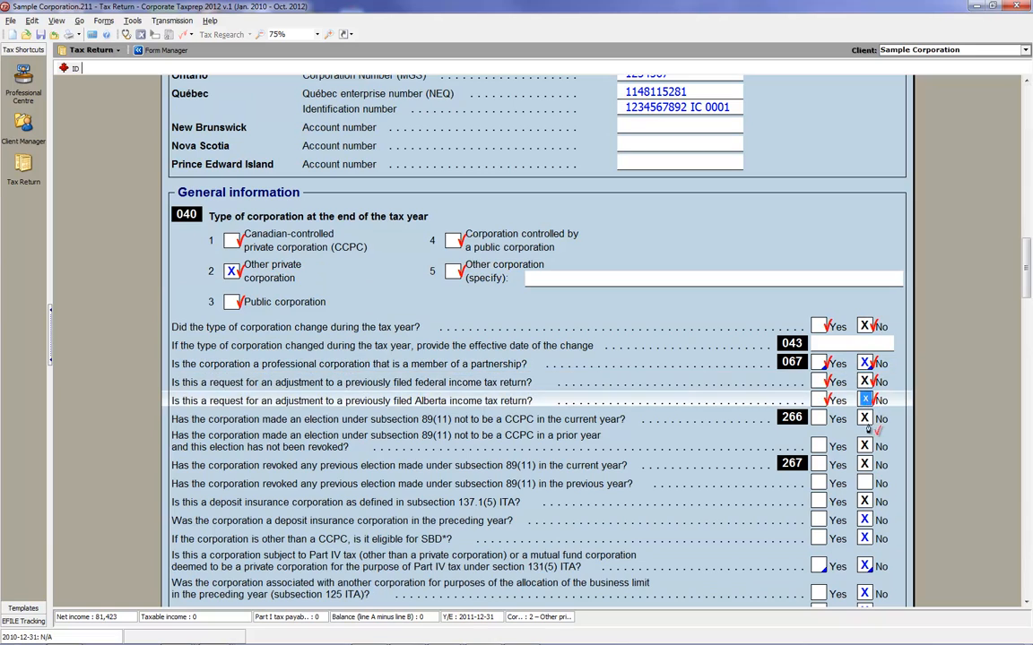
left_click(865, 418)
Place first-review marks on the head office's address line 1, city, province and postal code under Corporate addresses.
left_click_drag(1028, 603, 1027, 603)
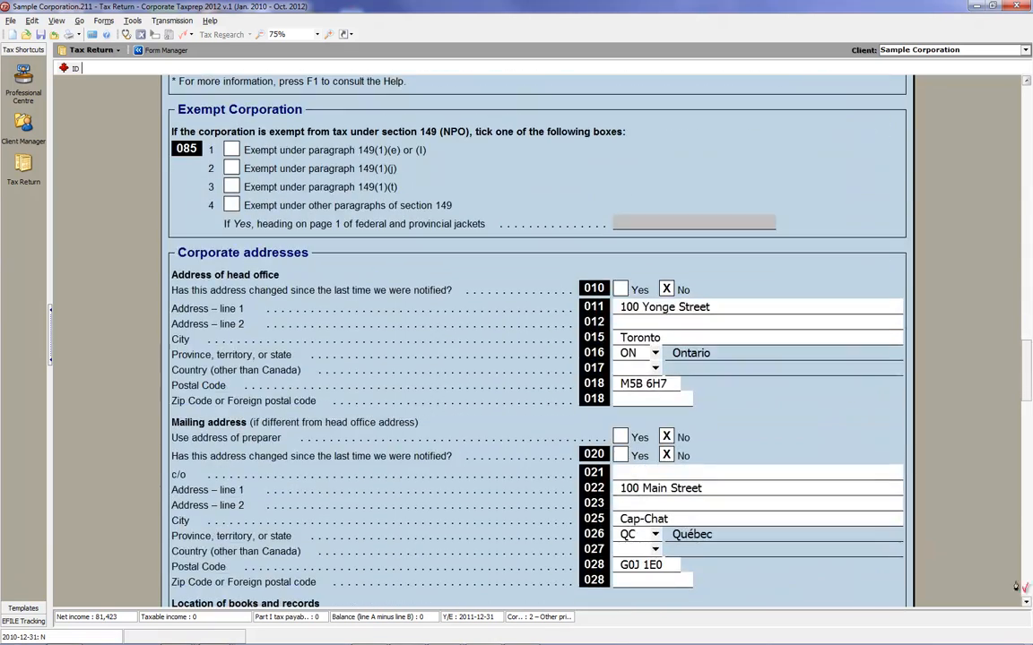
left_click(709, 307)
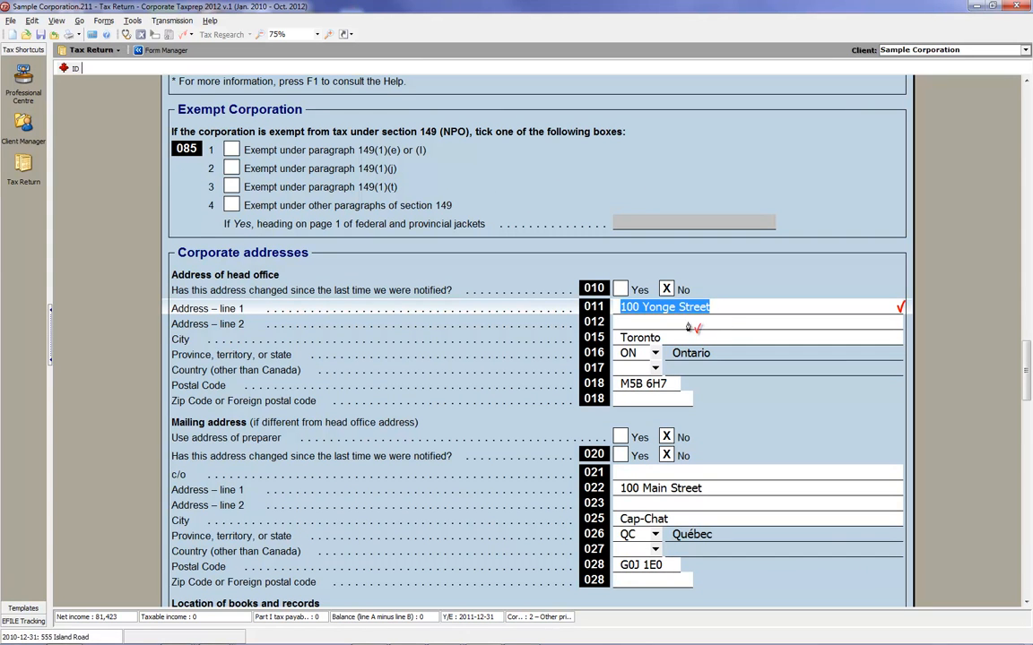
left_click(681, 338)
left_click(637, 357)
left_click(639, 386)
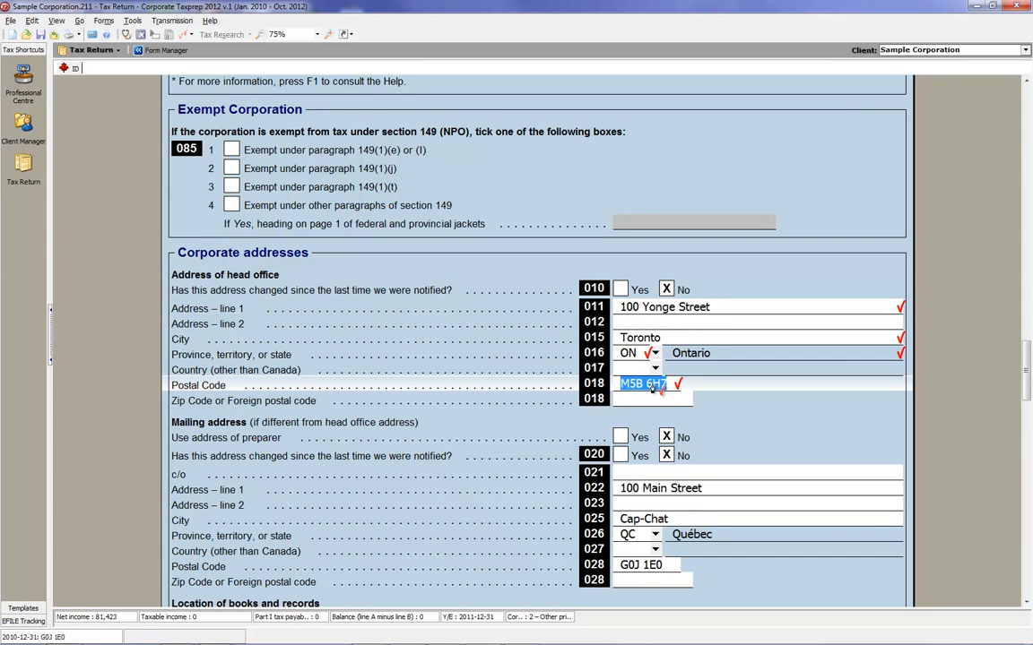
Place first-review marks on the mailing address's line 1, city, province and postal code.
left_click(625, 489)
left_click(647, 520)
left_click(637, 535)
left_click(639, 566)
Mark as reviewed the first two products or services and their revenue percentages, lines 284 to 287 under Additional information.
scroll(924, 545, "down", 6)
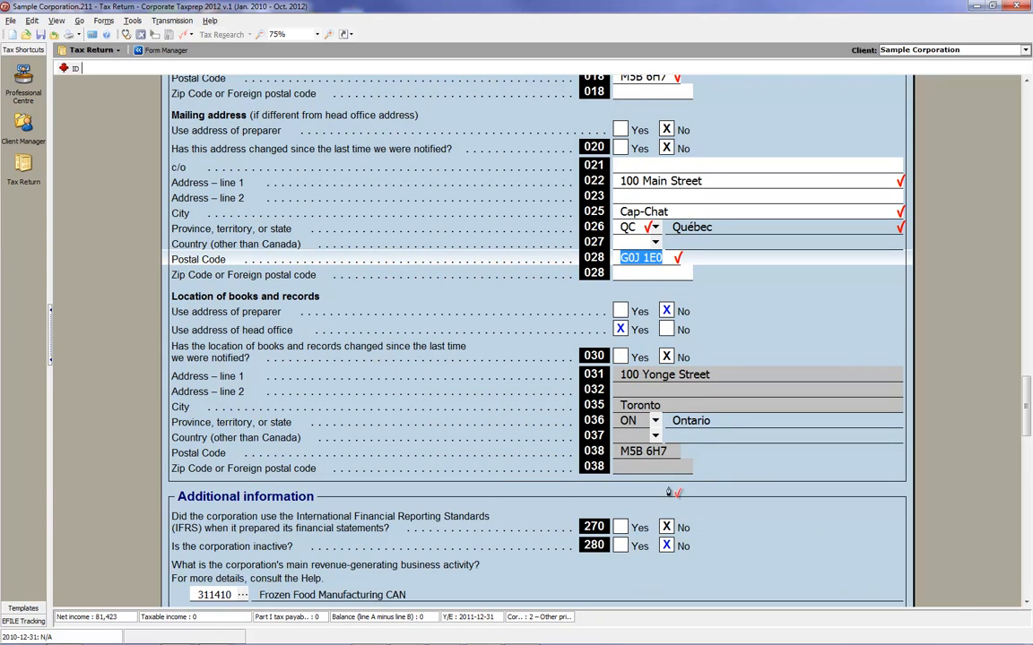
left_click(1026, 603)
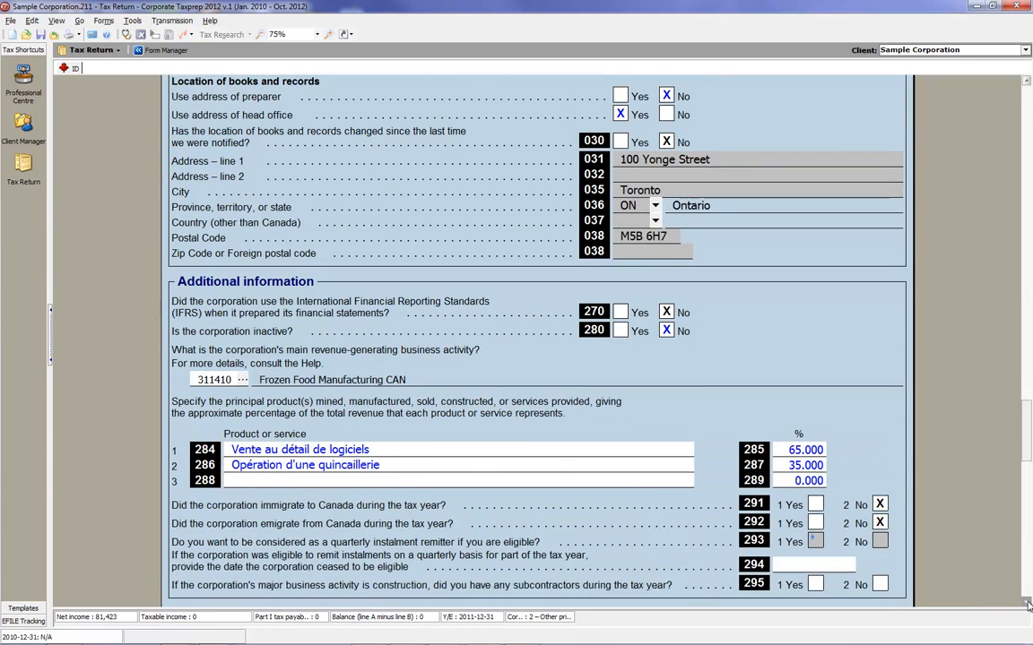
left_click(1028, 605)
left_click(1027, 605)
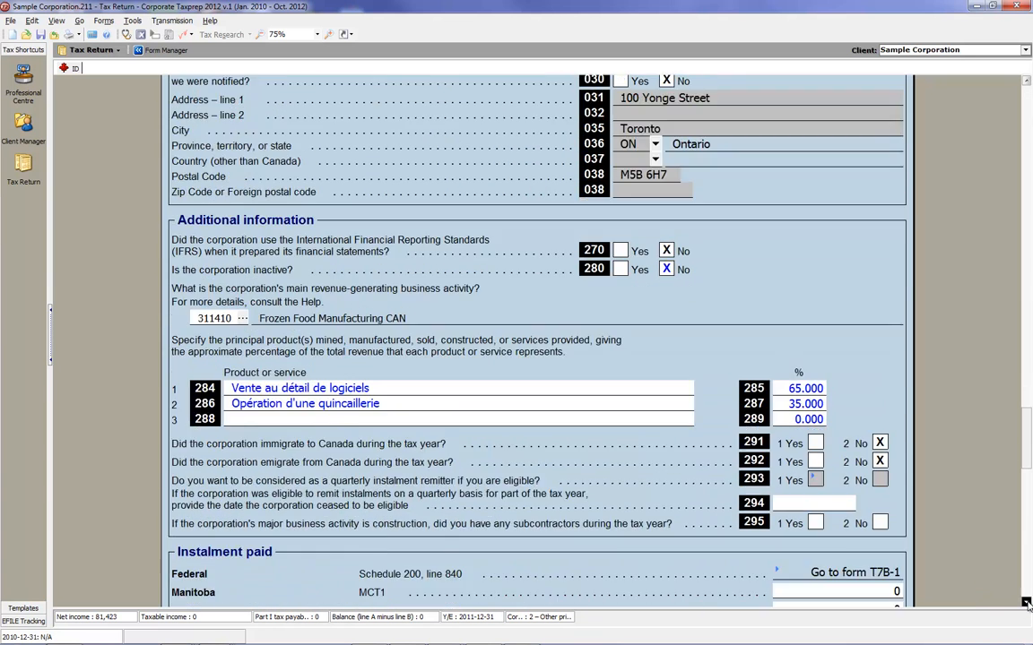
left_click(647, 302)
left_click(650, 314)
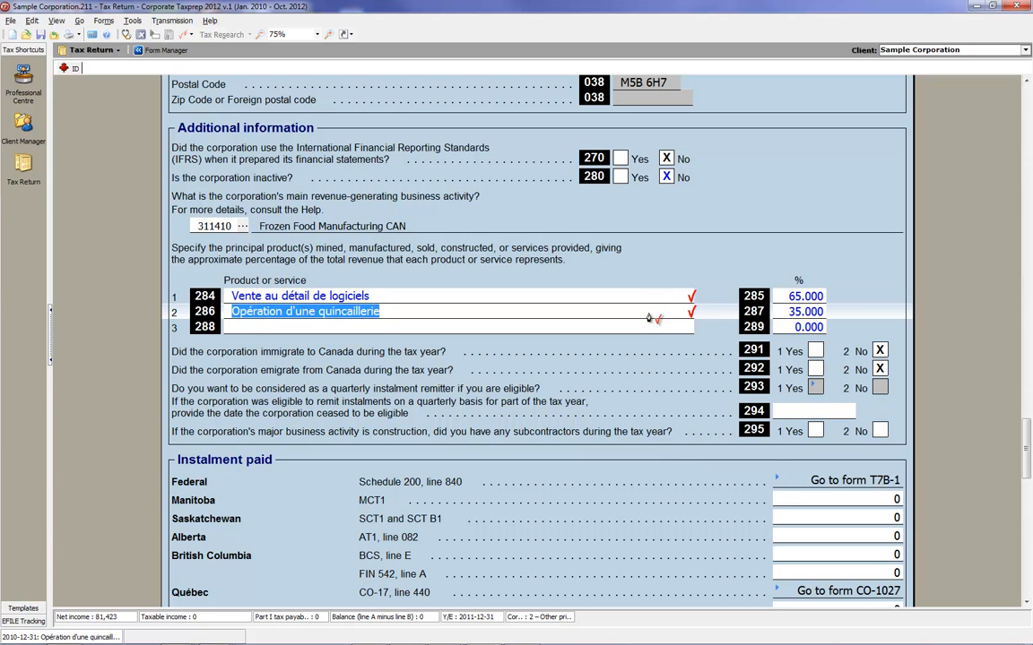
left_click(788, 298)
left_click(787, 316)
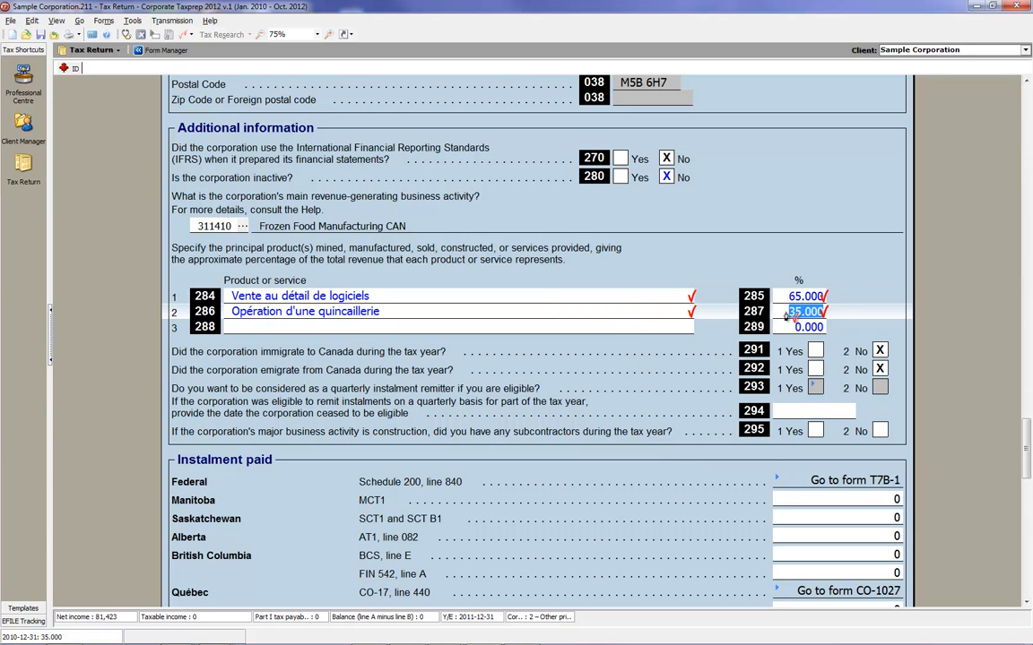
Place first-review marks on the authorized signing officer's title, last name, first name, position and telephone number under Certification.
left_click(1028, 605)
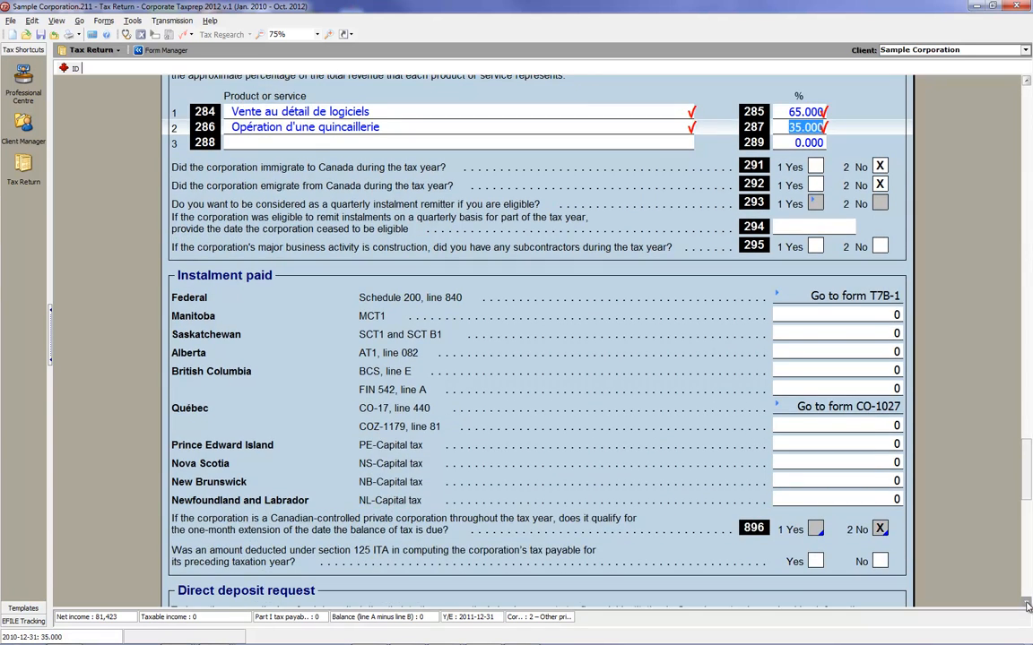
left_click(1027, 606)
left_click(1027, 606)
left_click(1027, 606)
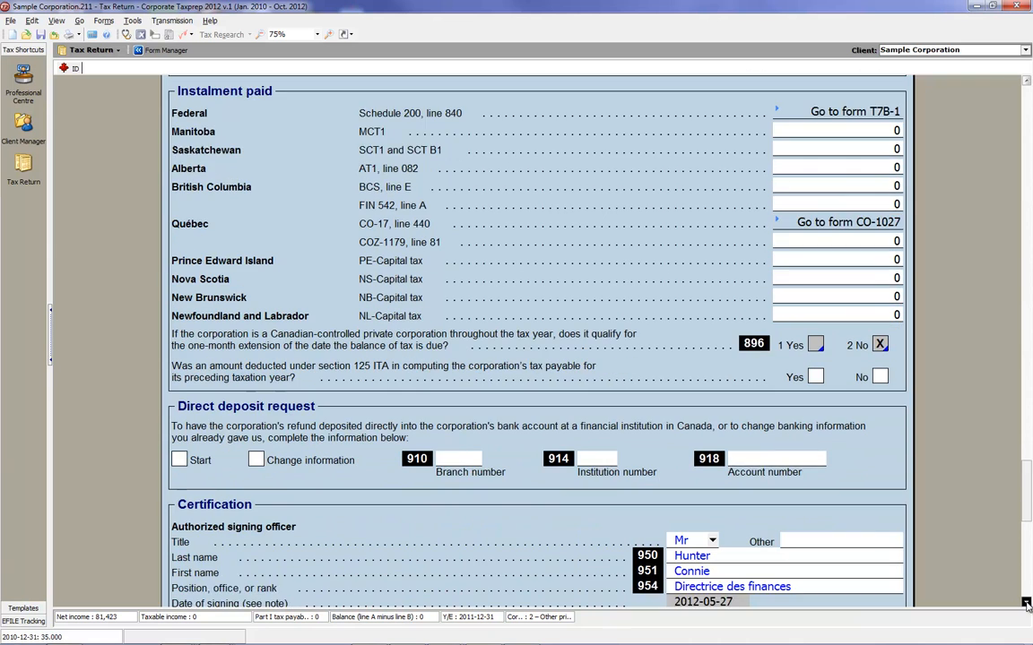
left_click(1027, 606)
left_click(1027, 606)
left_click(711, 390)
left_click(715, 404)
left_click(718, 418)
left_click(719, 433)
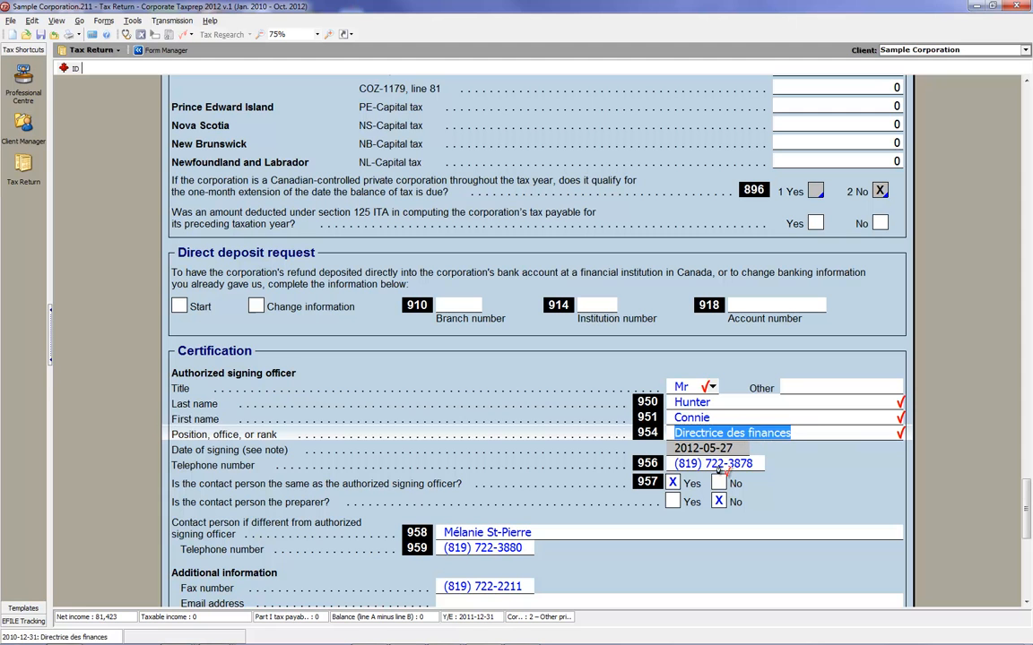
left_click(717, 463)
Mark as reviewed the contact person's name (line 958) and the answers on whether that person is the signing officer or the preparer.
left_click(526, 536)
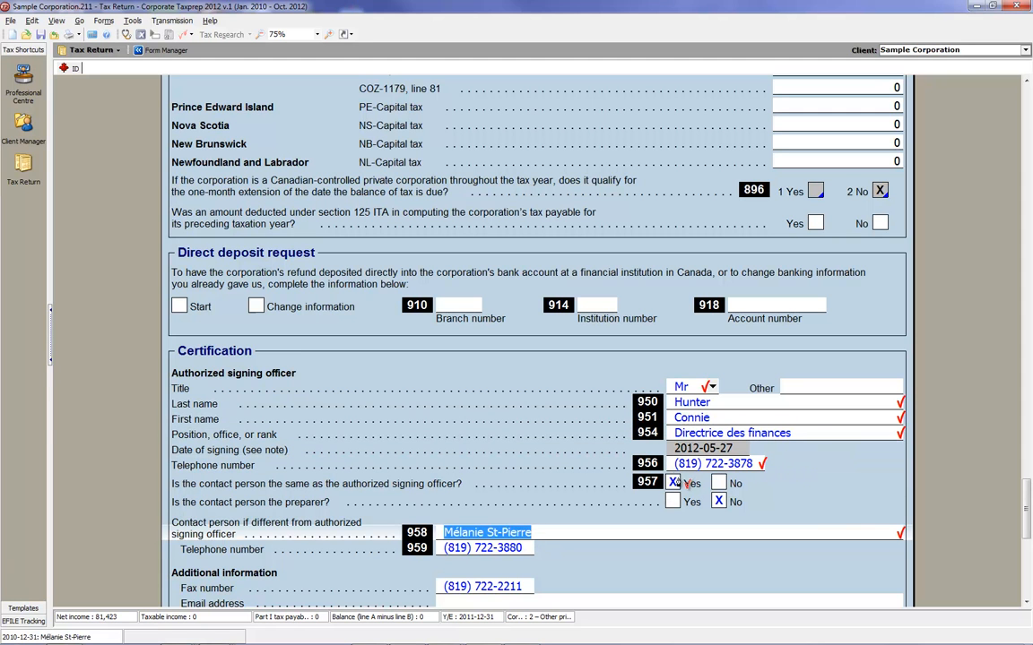
left_click(678, 485)
left_click(722, 504)
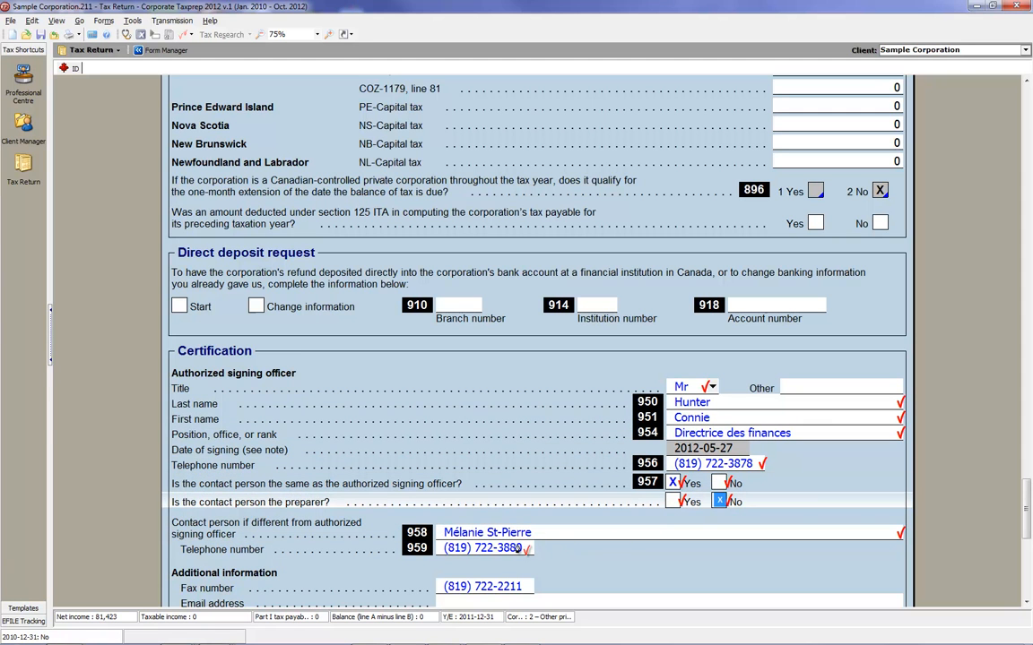
Place first-review marks on the contact person's telephone number (line 959) and the fax number under Additional information.
left_click(524, 549)
left_click(524, 574)
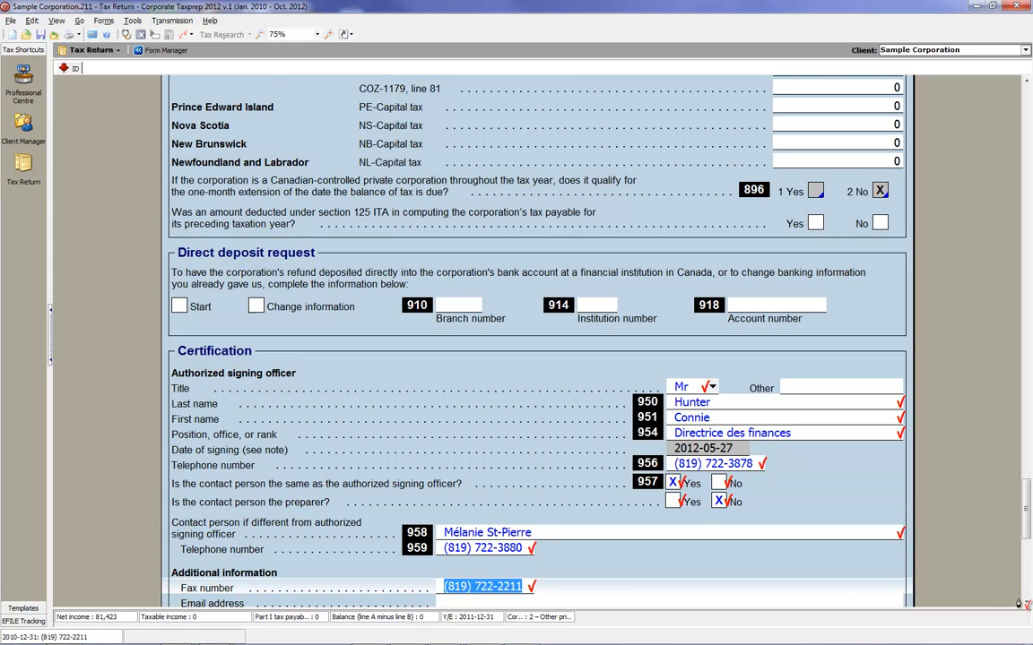
left_click(1026, 605)
left_click(1026, 605)
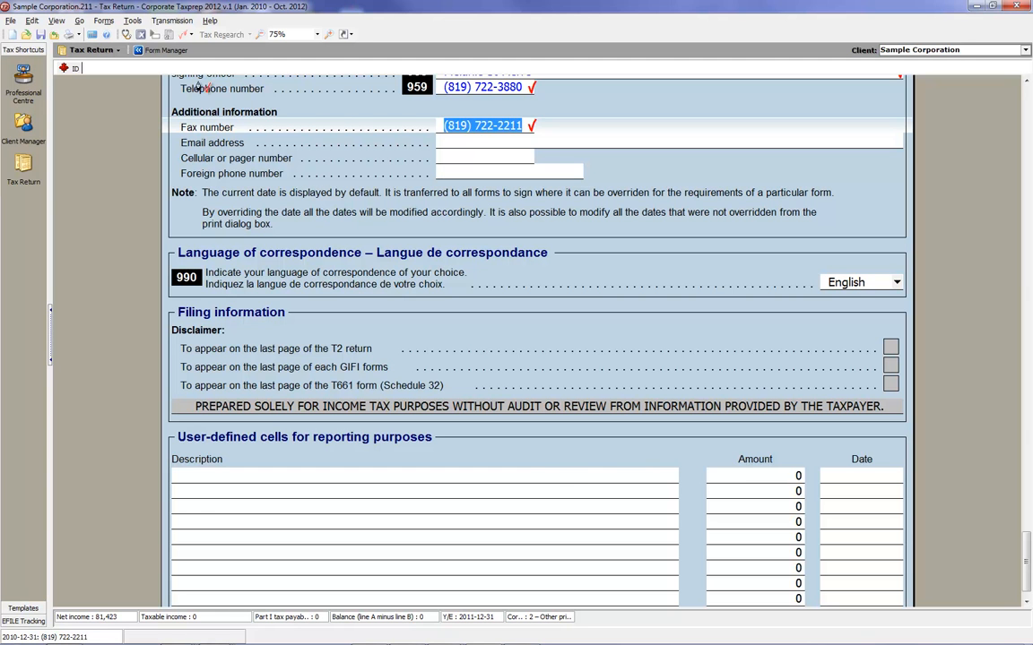
Find the T106 Slip among the foreign reporting forms in the form list and open it.
left_click(155, 50)
key("Down")
key("Down")
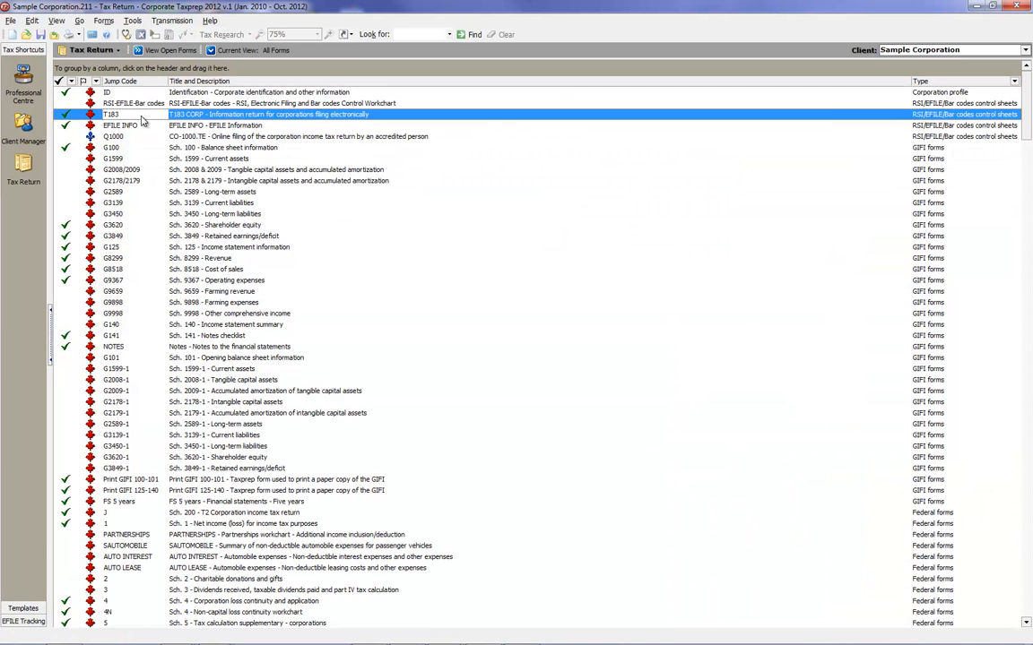
key("Page_Down")
key("Page_Down")
key("Page_Down")
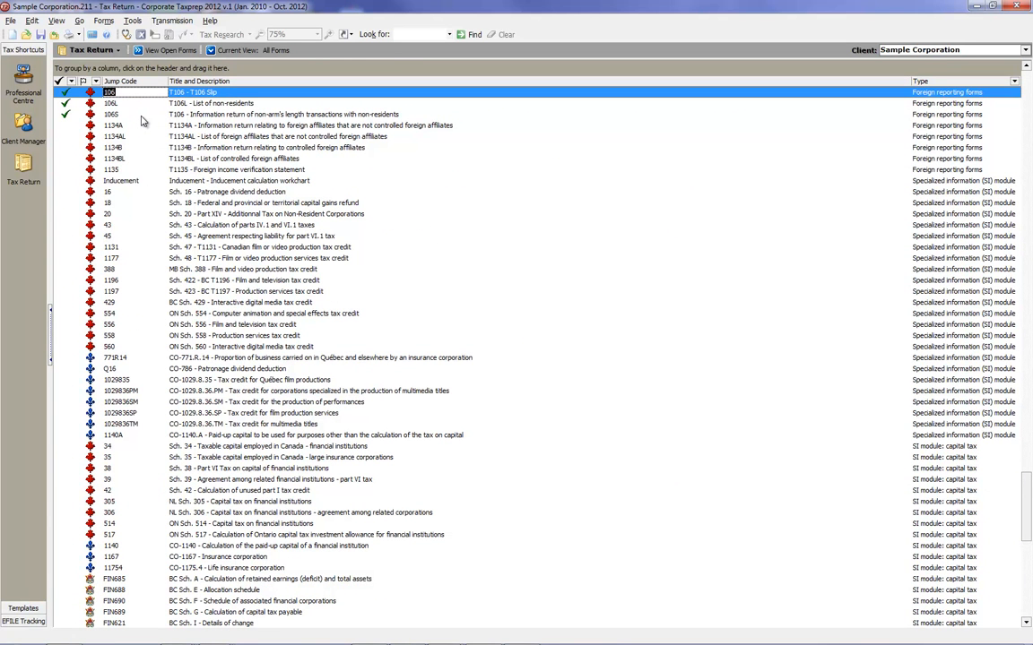
key("Return")
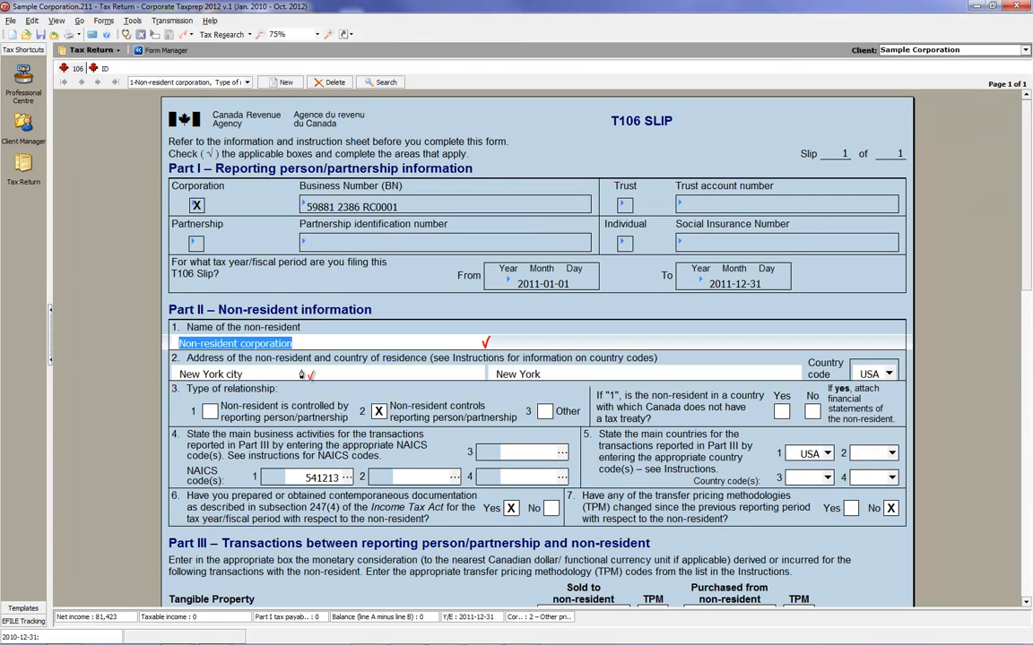
Place first-review marks on the non-resident's name, city, state and country code, the first NAICS code and the first main country in Part II.
key("Tab")
key("Tab")
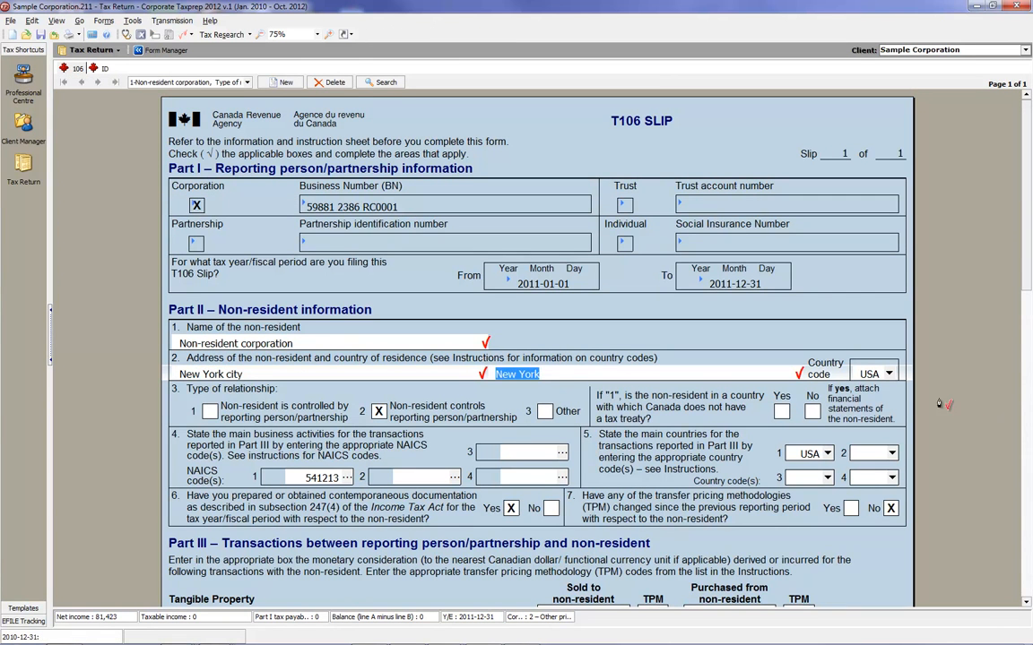
left_click(885, 374)
left_click(319, 480)
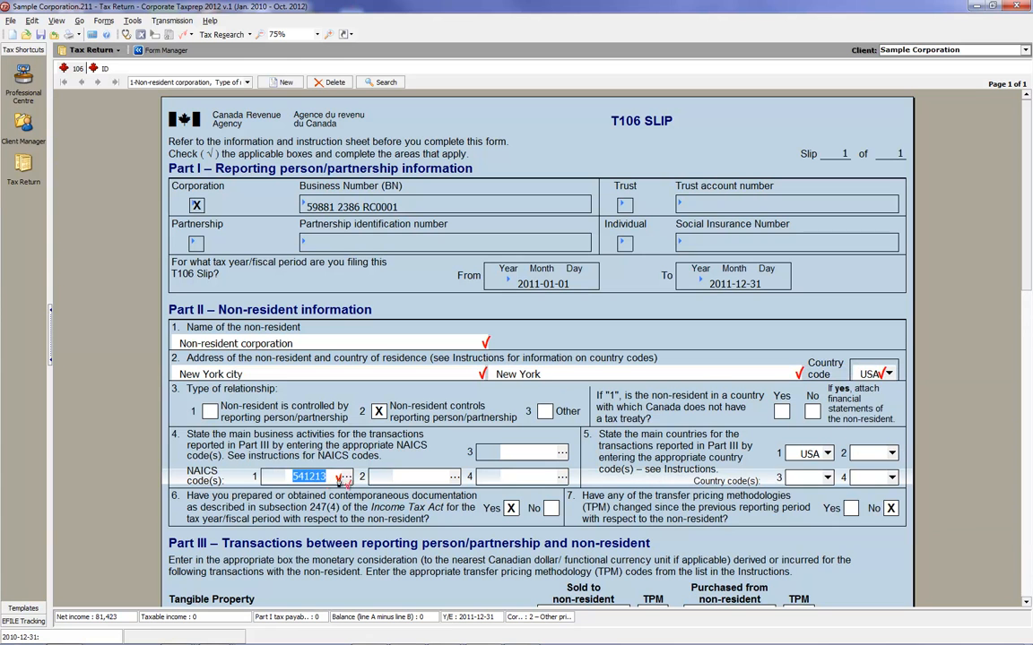
left_click(809, 455)
Mark as reviewed the royalties revenue and expenditure in Part III and the decrease in amounts owed to the reporting person in Part IV.
scroll(1029, 275, "down", 5)
left_click(554, 438)
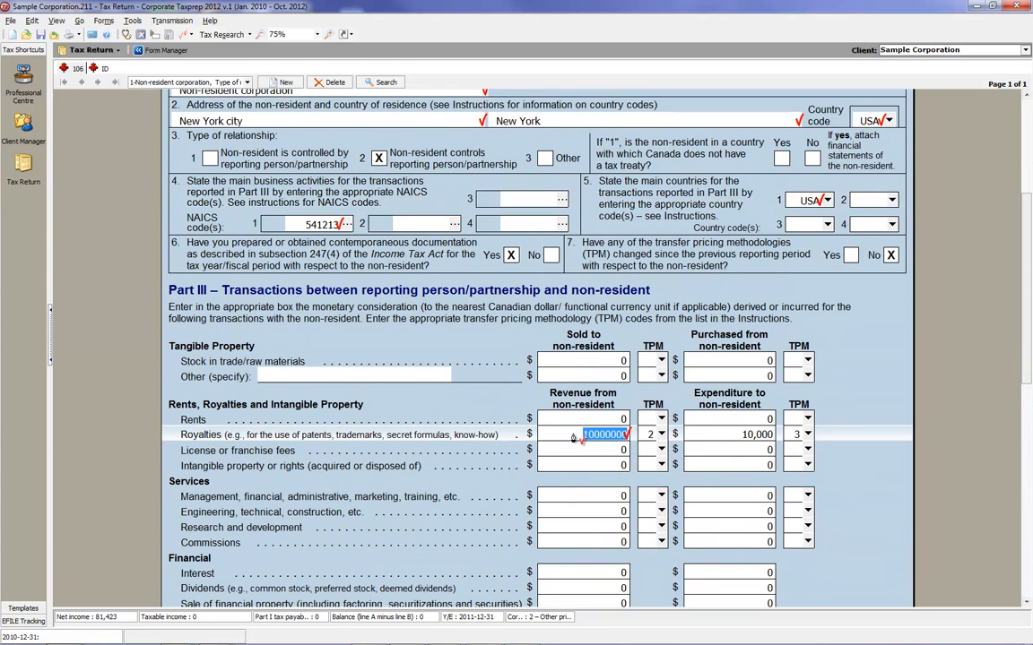
left_click(735, 436)
scroll(1027, 411, "down", 3)
scroll(1028, 412, "down", 8)
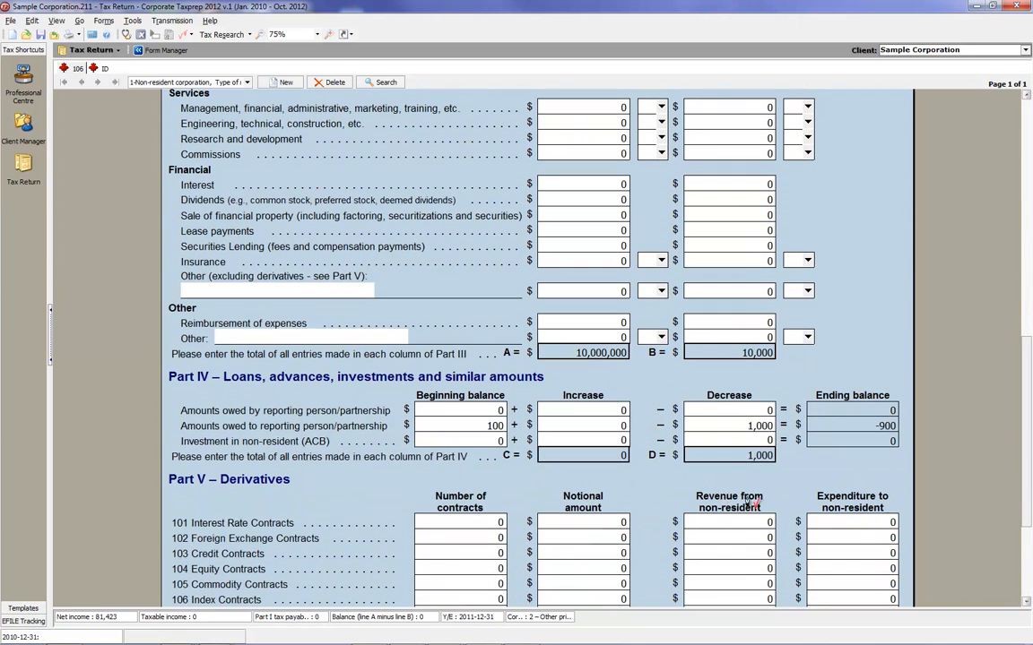
left_click(757, 424)
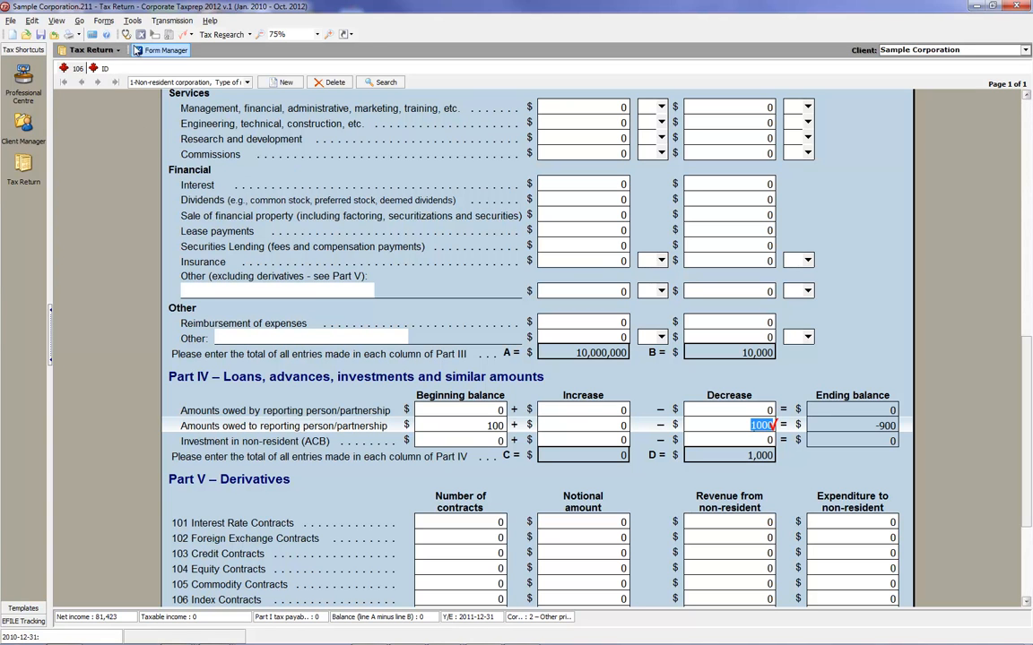
Show the Xpress list and filter it to cells with First Review marks.
left_click(59, 23)
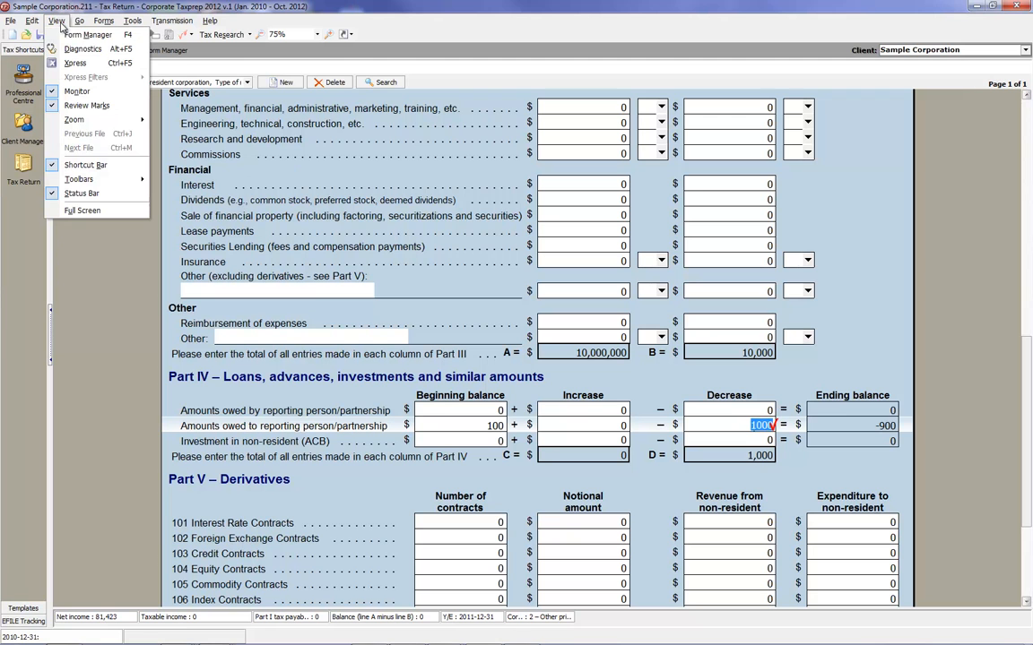
left_click(75, 63)
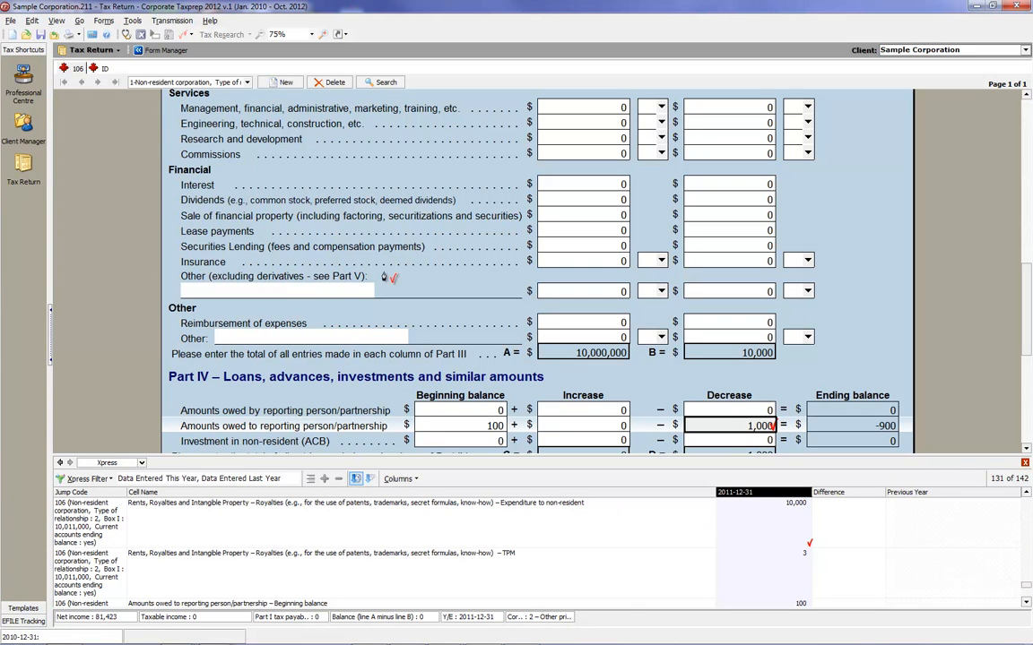
left_click(100, 479)
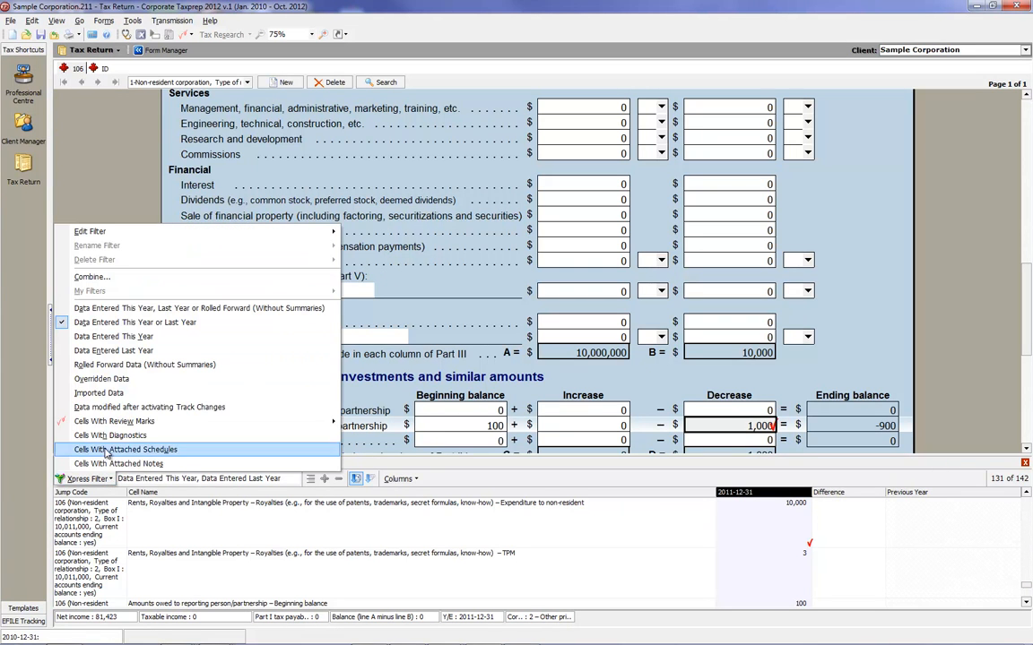
mouse_move(296, 422)
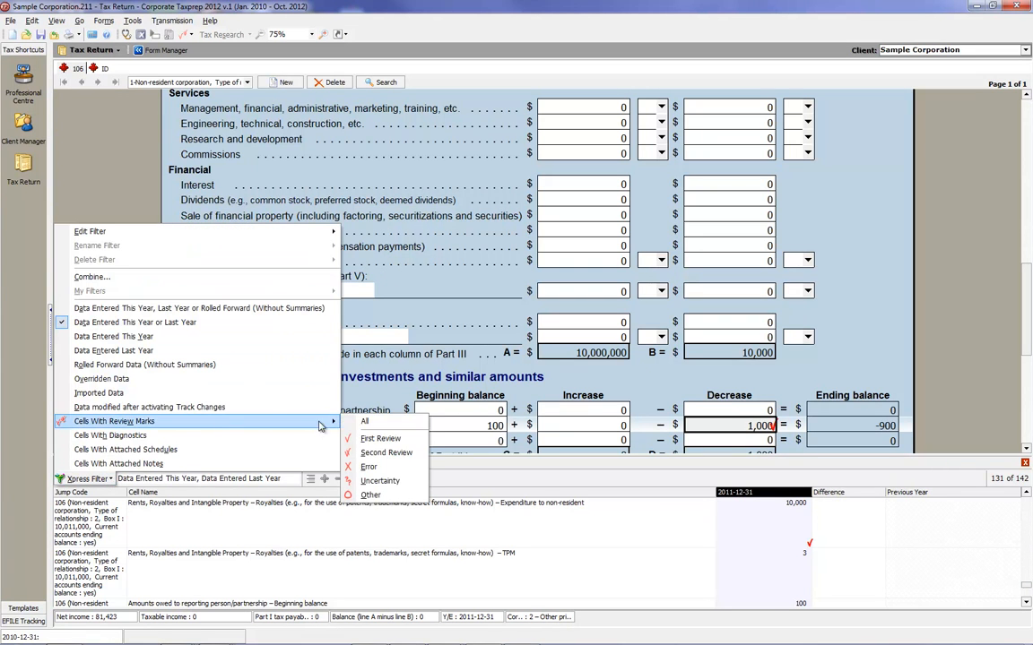
left_click(377, 438)
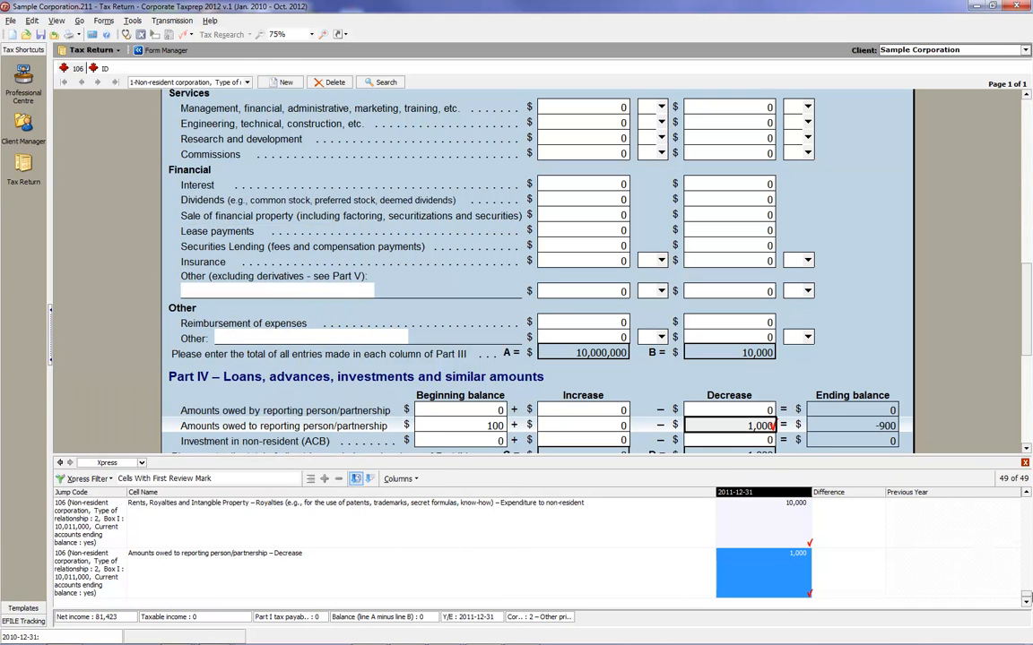
Widen the Jump Code and 2011-12-31 columns of the Xpress list and adjust the Cell Name column to fit.
left_click_drag(715, 493, 626, 491)
left_click_drag(125, 494, 348, 493)
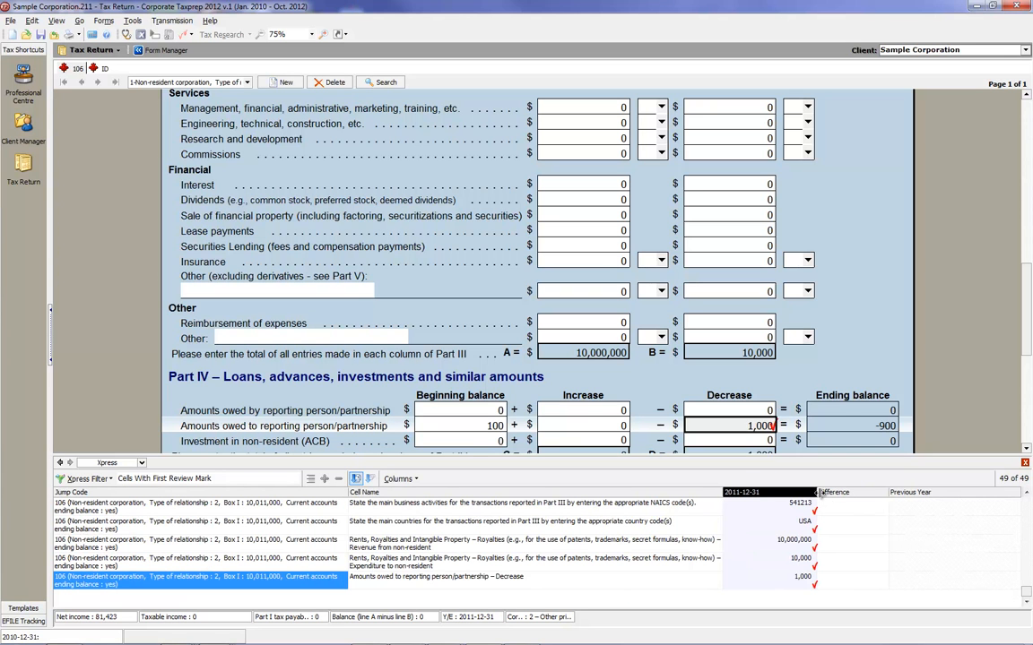
left_click_drag(818, 492, 848, 492)
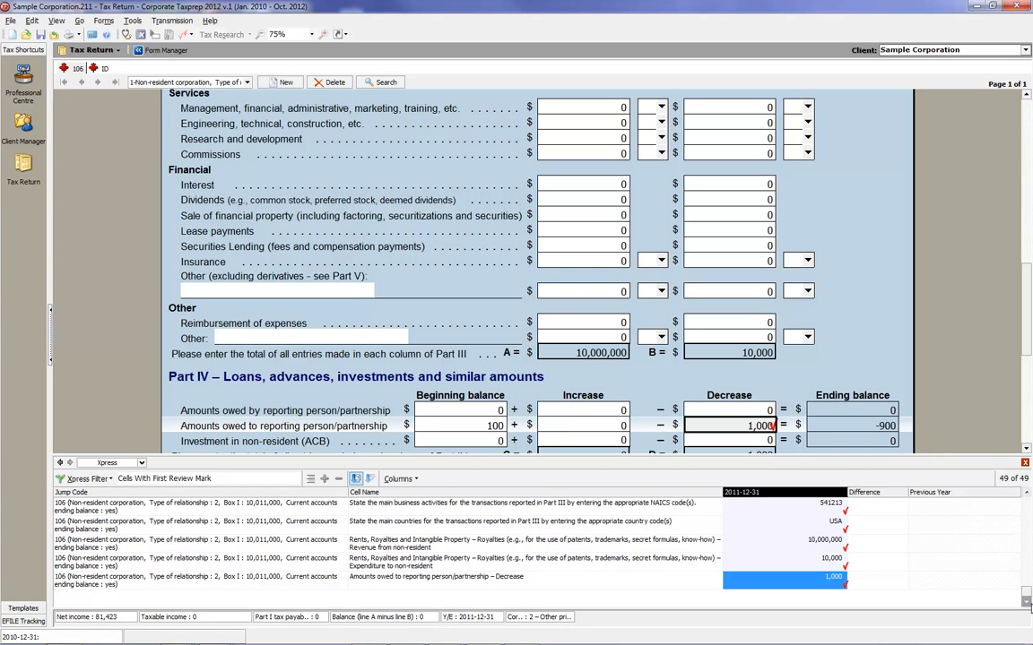
Look through the reviewed cells from the start of the Xpress list and remove the first-review marks on lines 076 and 078.
left_click_drag(1026, 593, 995, 497)
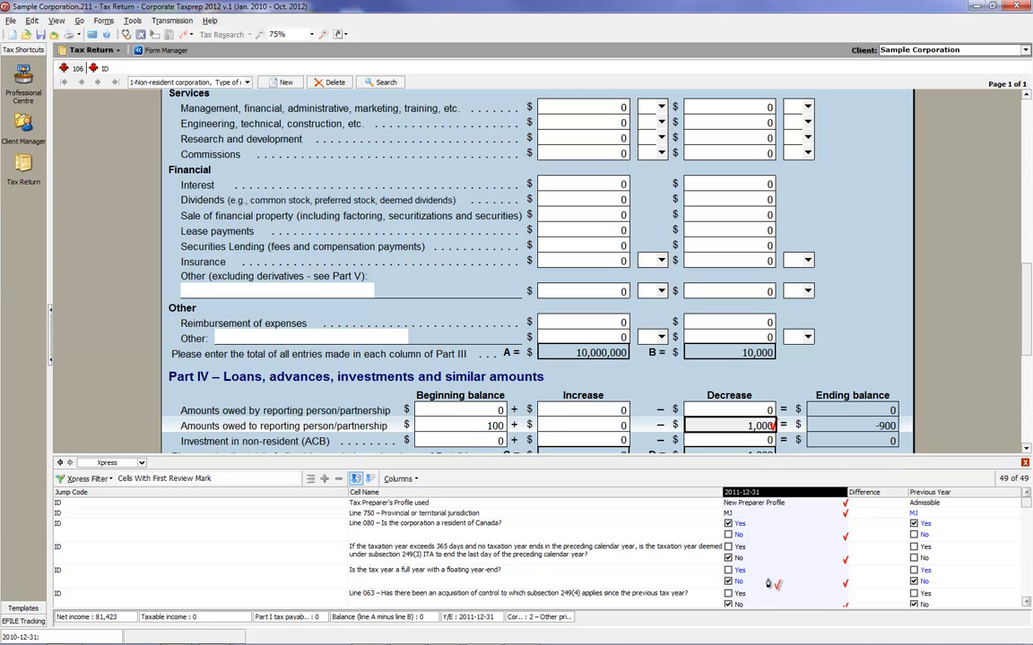
left_click(1026, 603)
left_click(1025, 602)
left_click(1026, 603)
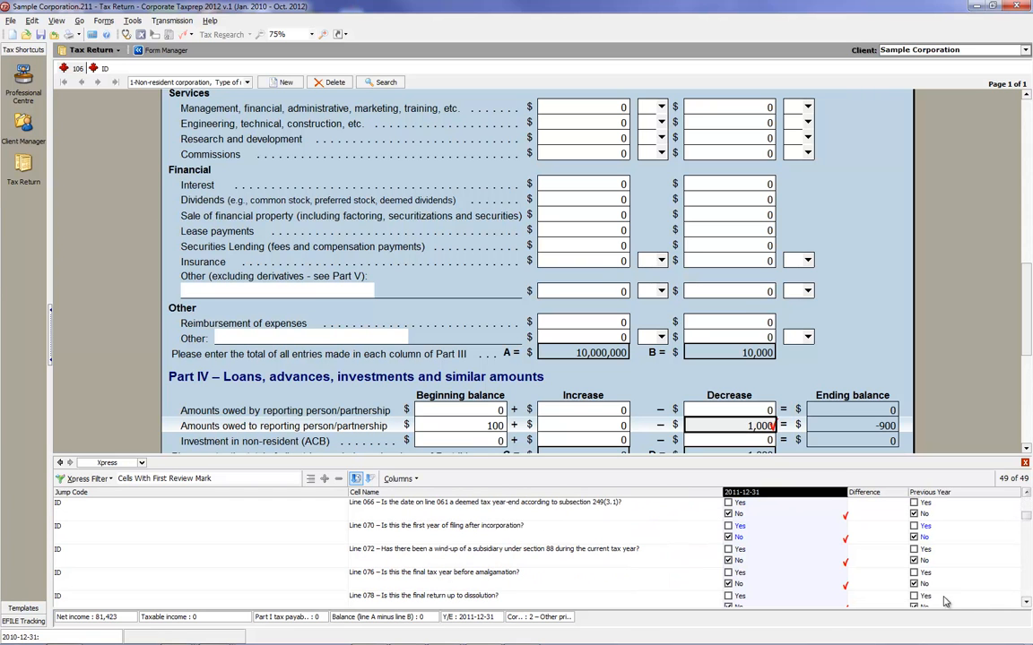
left_click(811, 584)
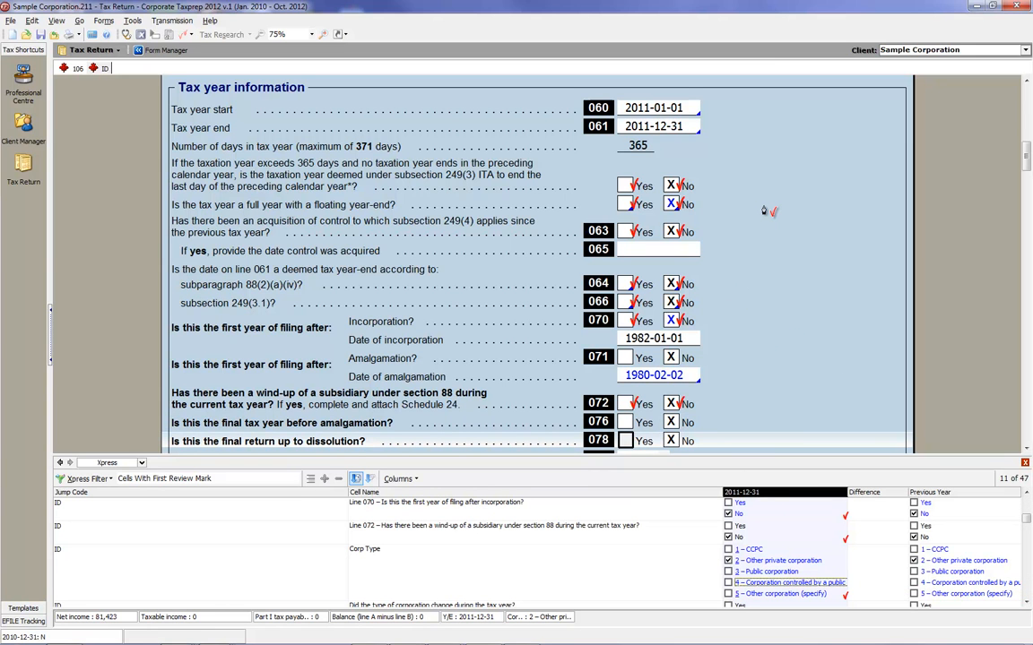
Remove and restore the first-review mark on the subsection 249(3) deemed year-end question under Tax year information.
left_click(672, 185)
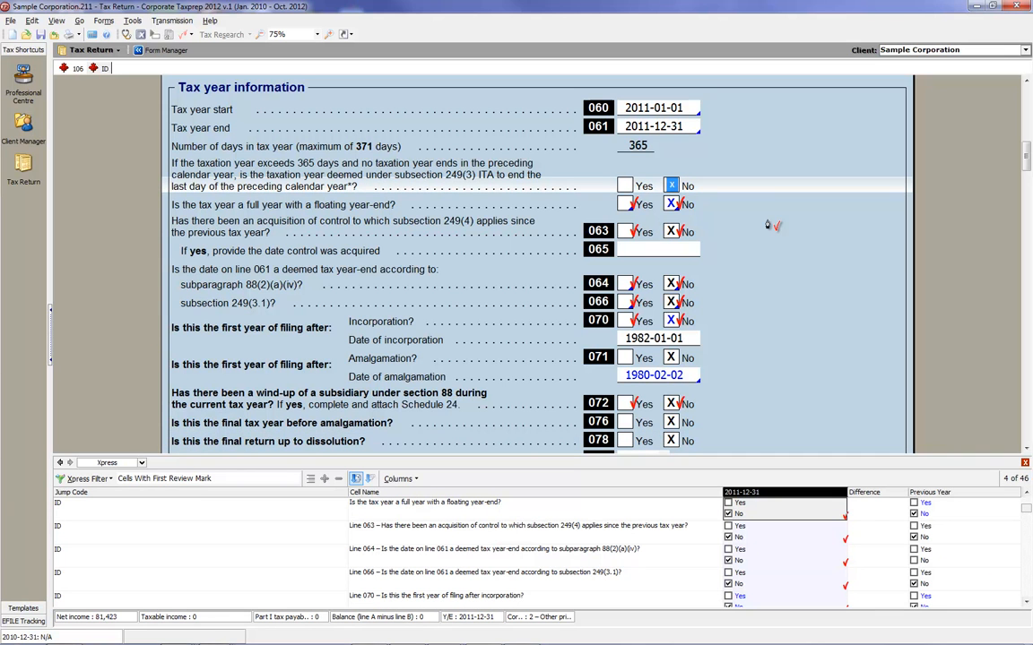
left_click(672, 186)
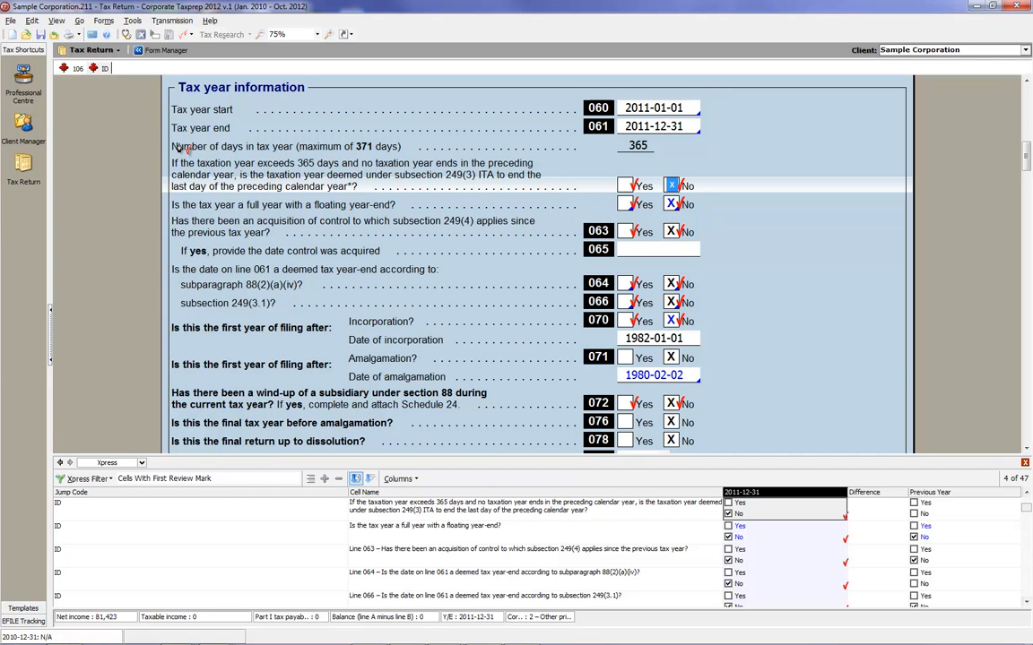
Set up a tax return export as an Excel file (*.xls) limited to Cells With First Review Mark.
left_click(12, 21)
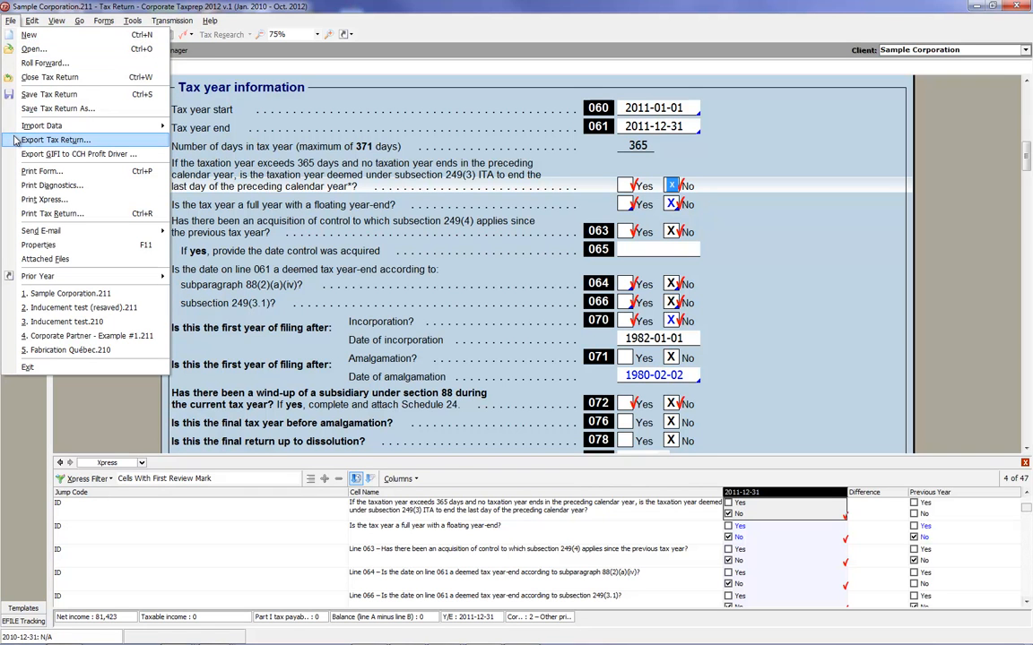
left_click(62, 140)
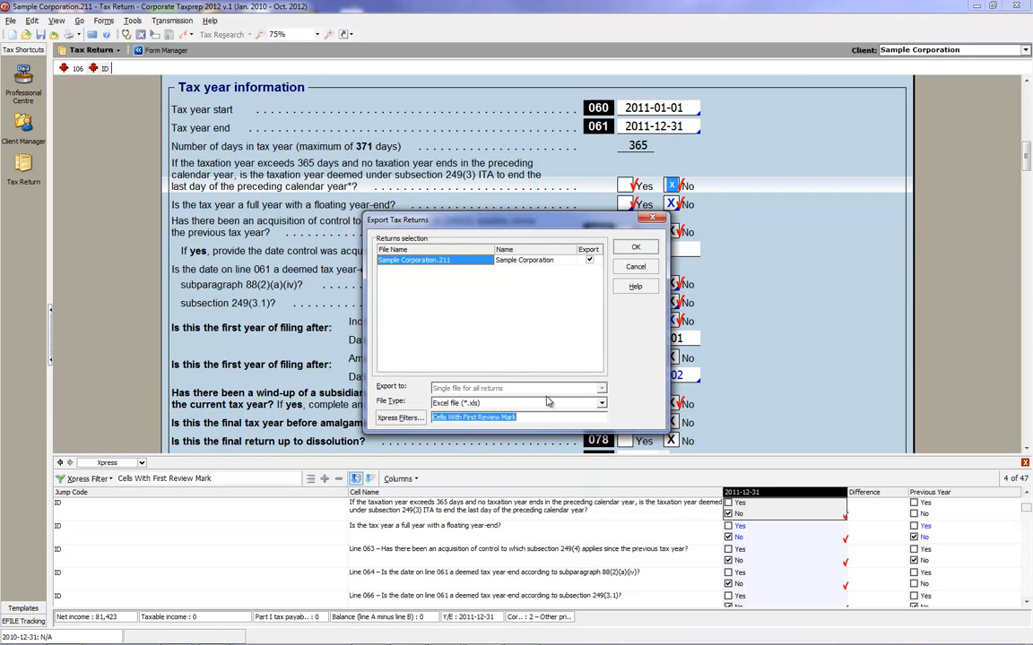
left_click(602, 405)
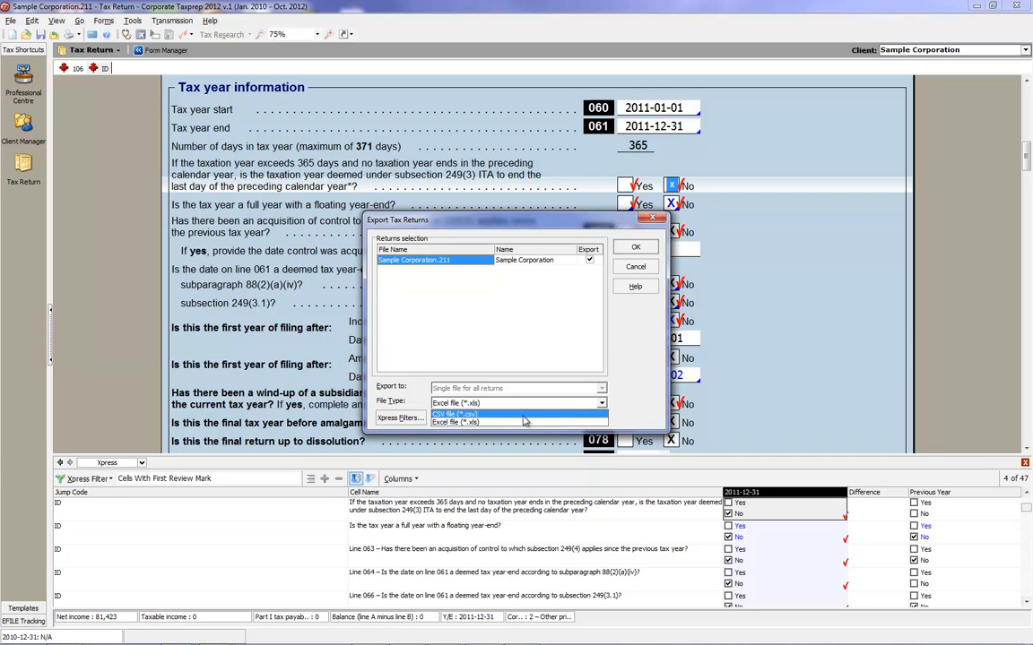
left_click(452, 422)
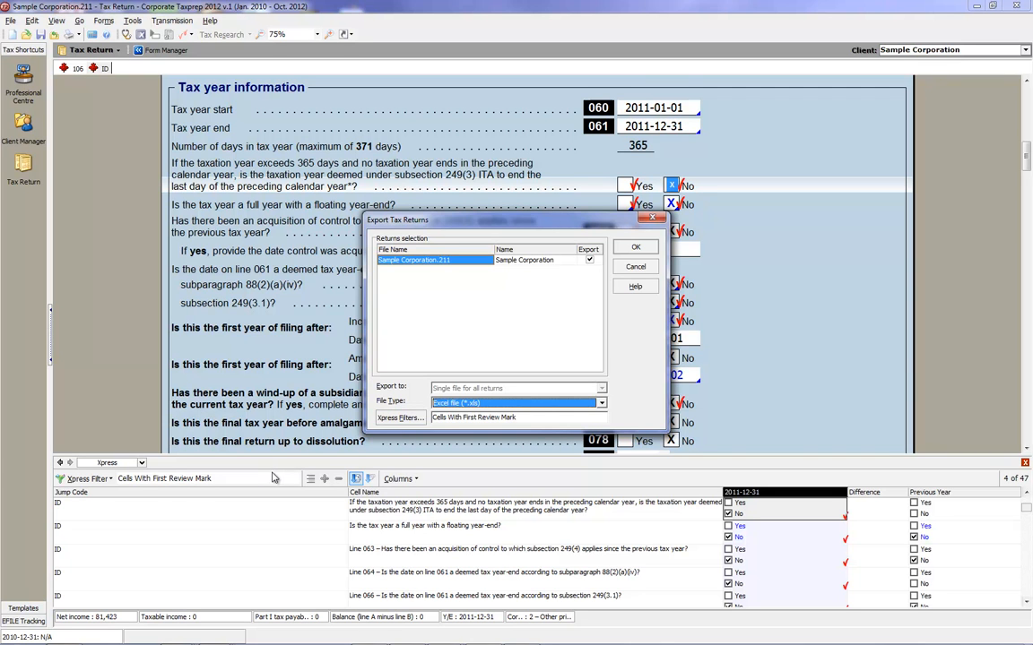
left_click(399, 420)
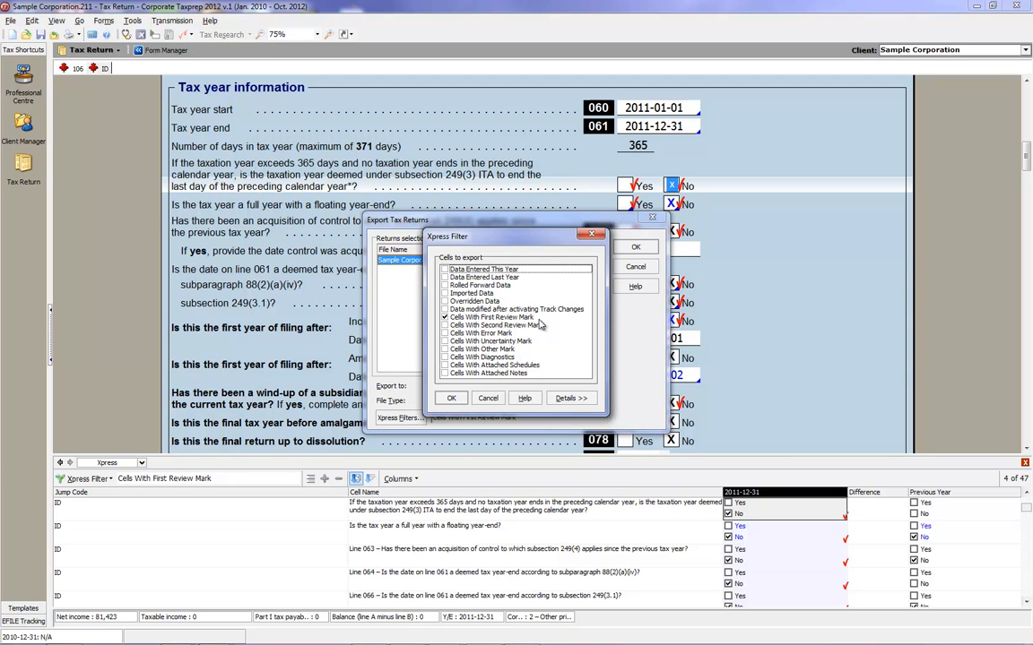
left_click(451, 398)
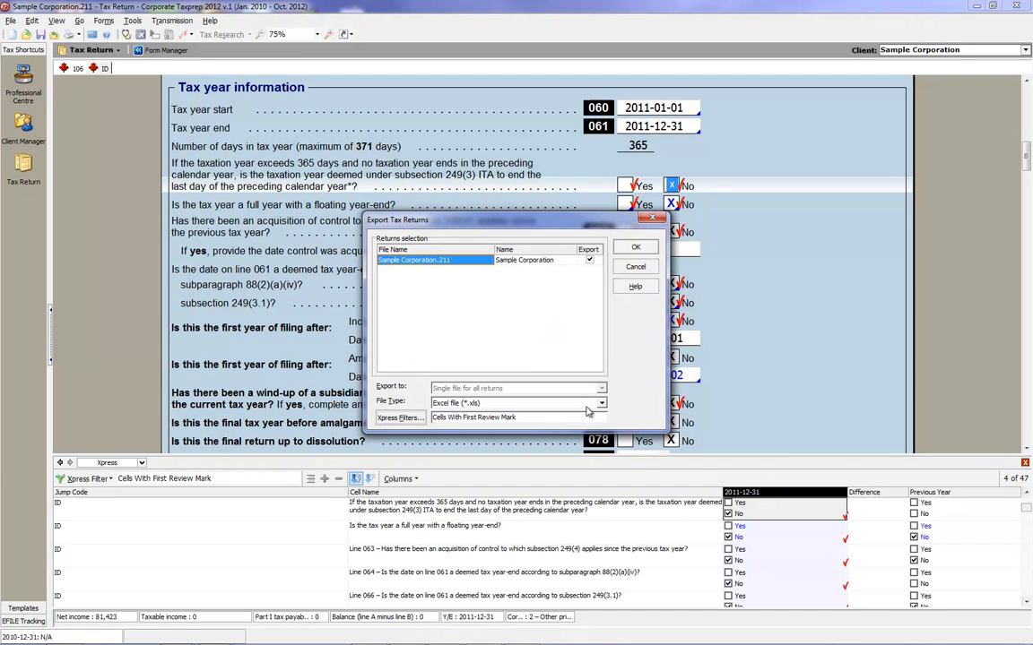
Export the return's data to the Excel file New File Data and open the exported file.
left_click(632, 249)
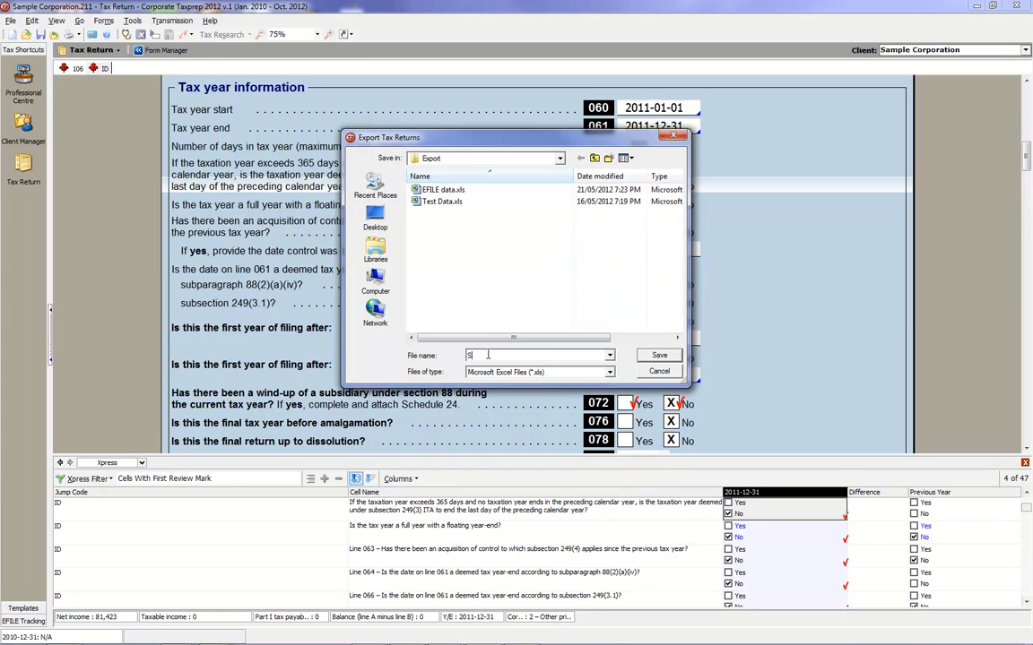
type("New File Data")
left_click(655, 356)
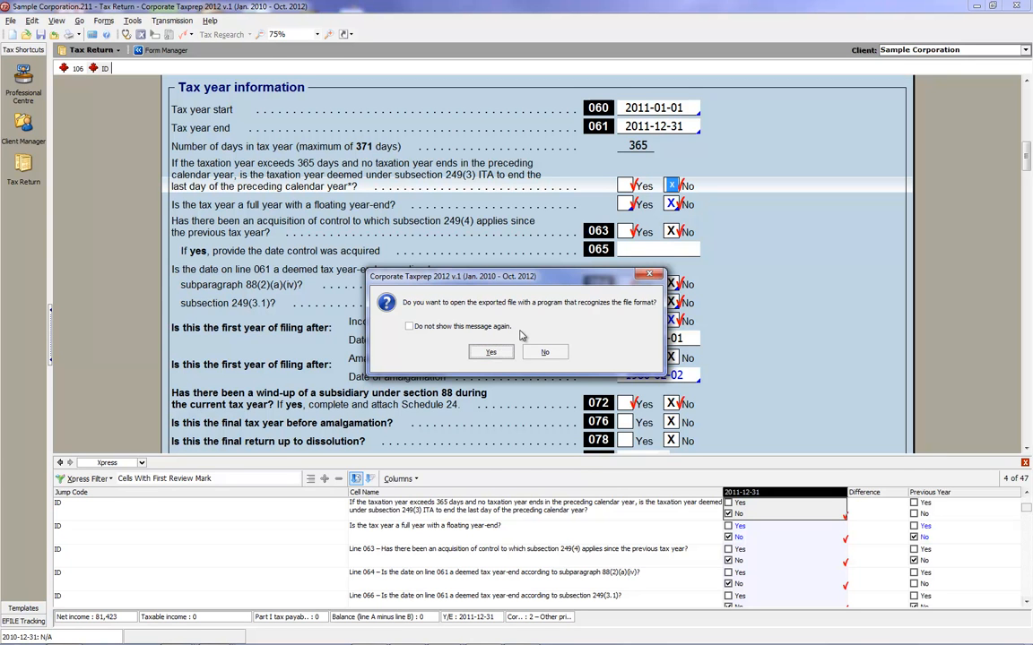
left_click(491, 353)
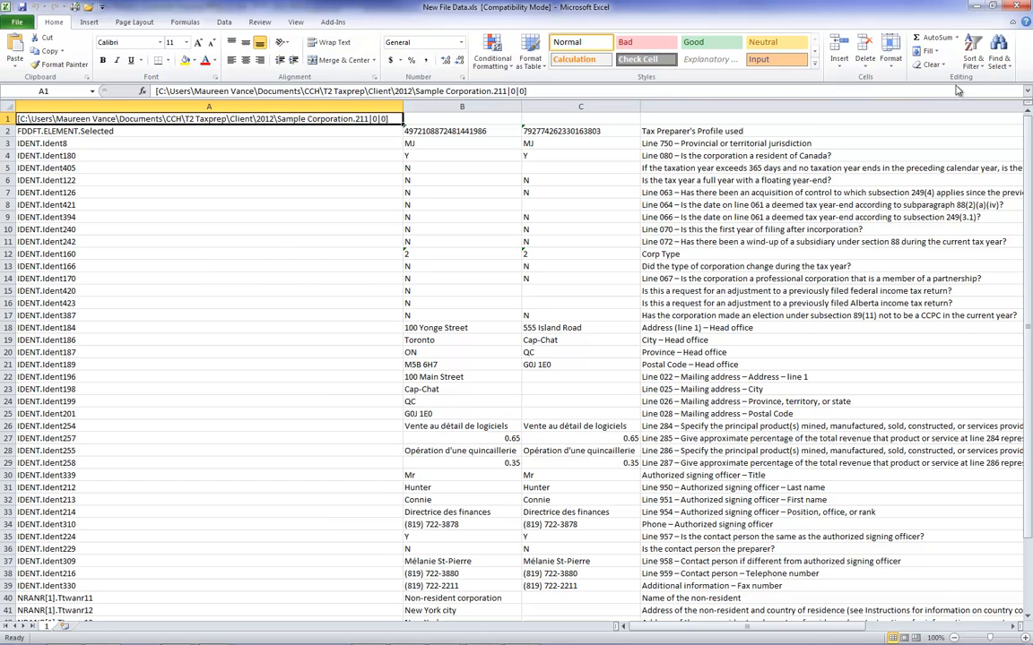
Switch back from Excel to Corporate Taxprep and create a new tax return.
left_click(977, 7)
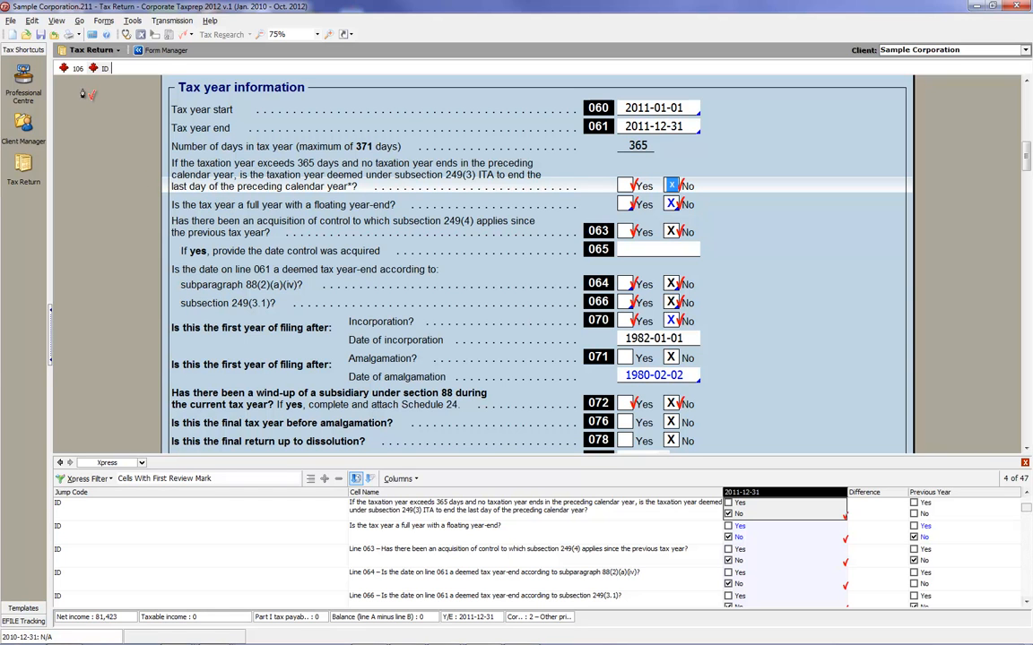
left_click(12, 21)
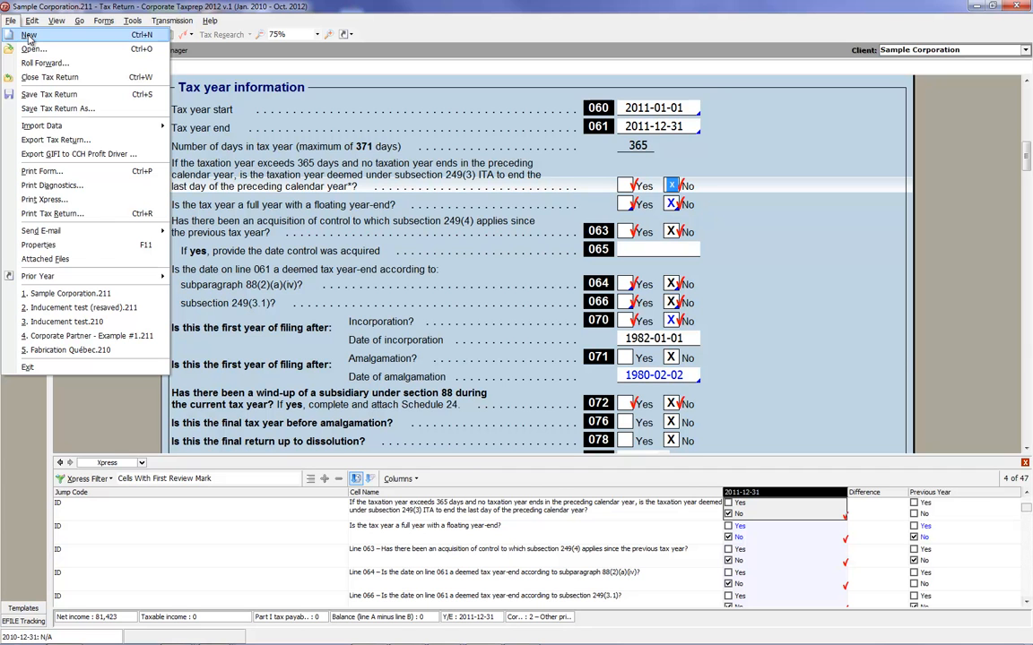
left_click(29, 36)
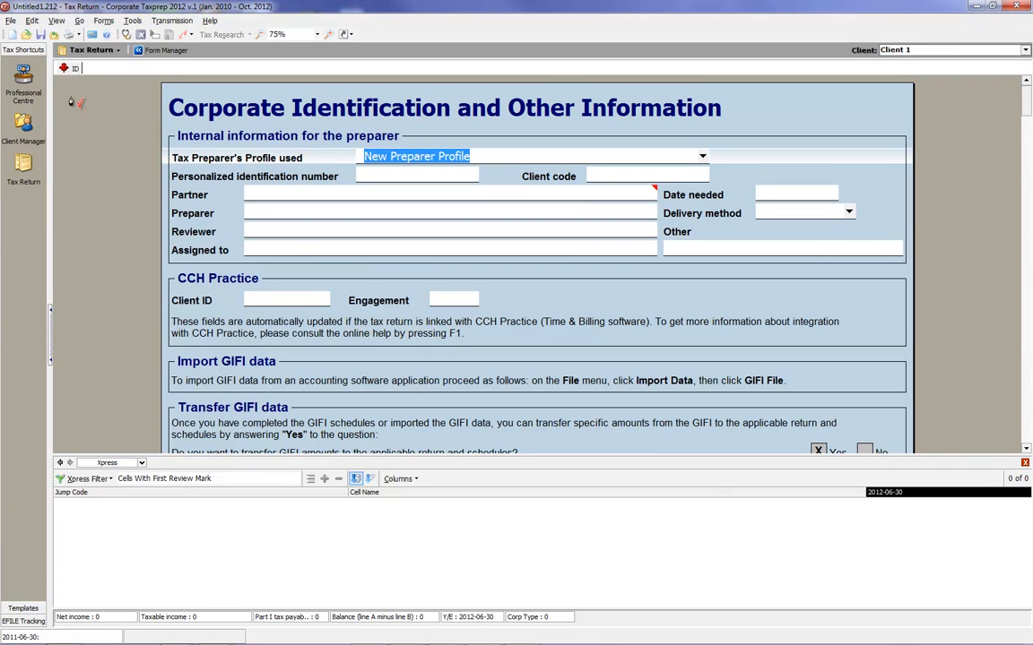
Import the Excel workbook New File Data.xls into the active return and close the import log.
left_click(9, 21)
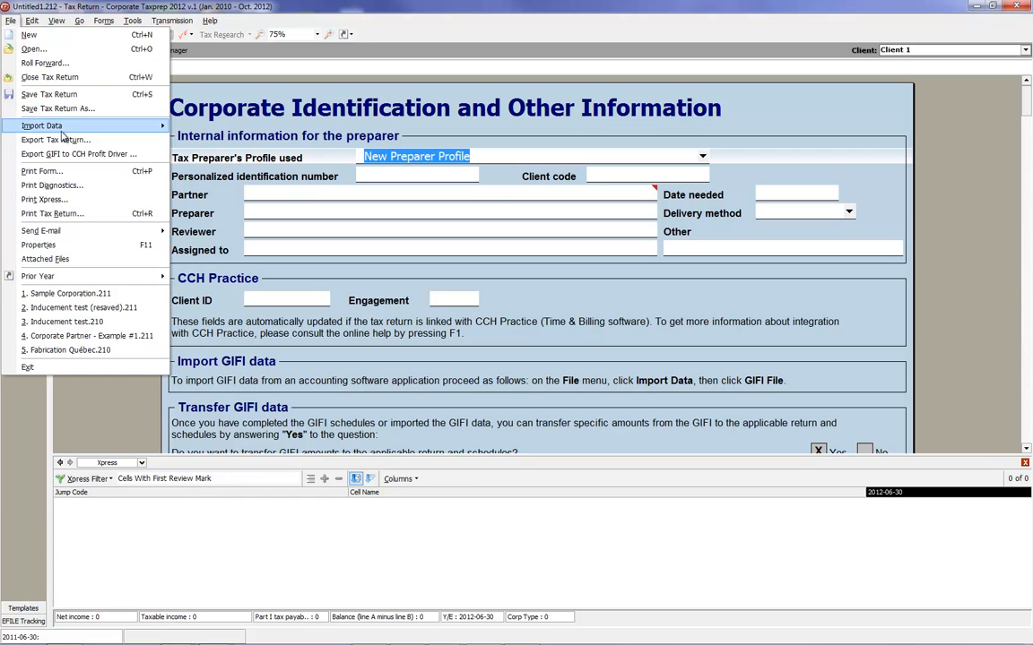
mouse_move(56, 122)
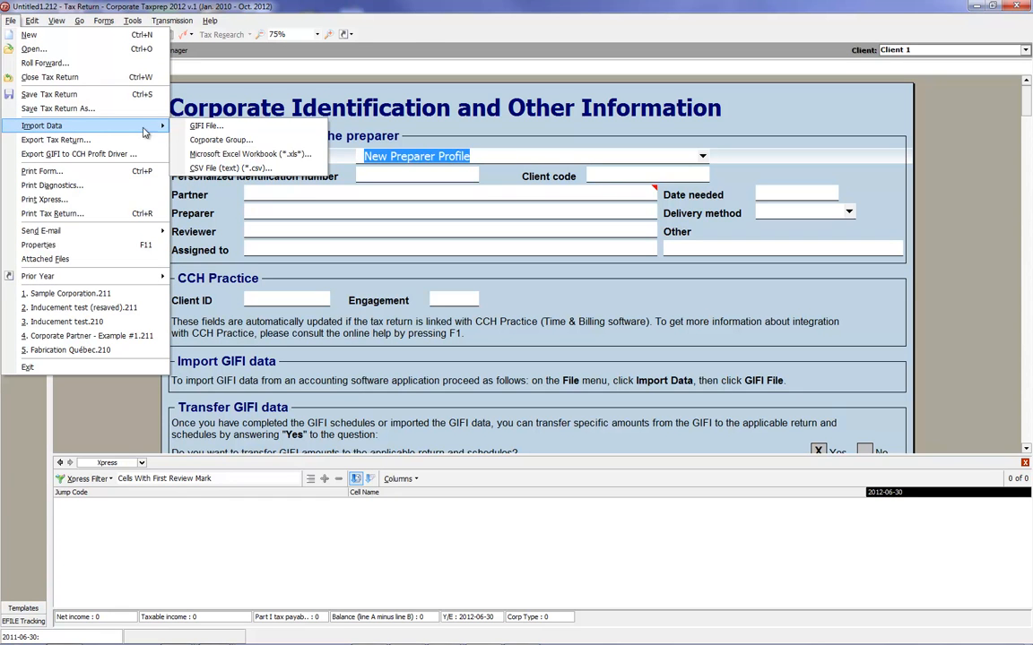
left_click(198, 155)
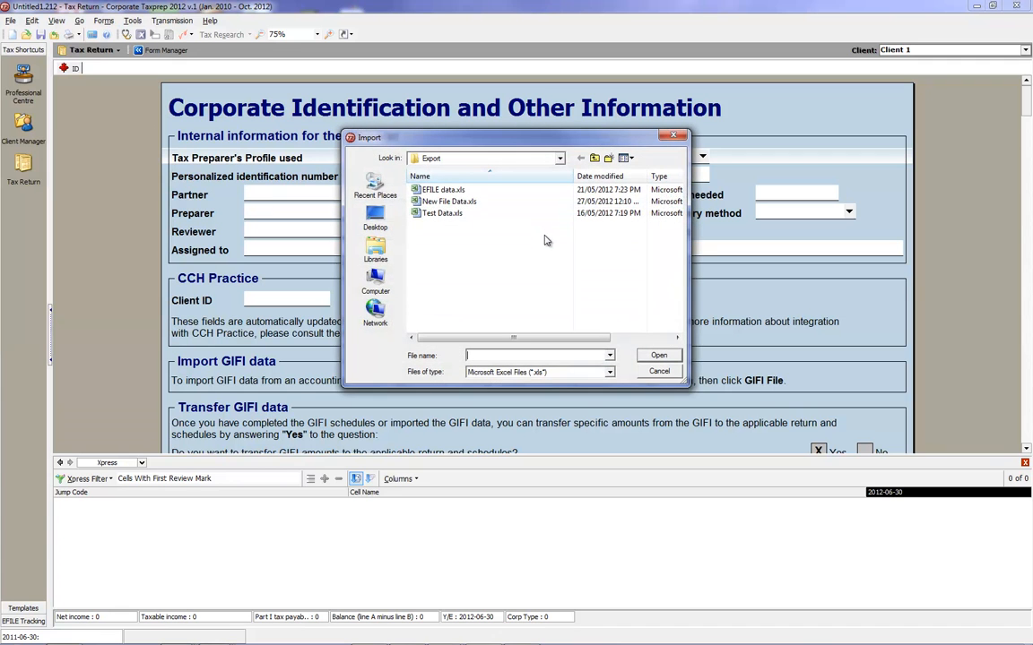
left_click(449, 201)
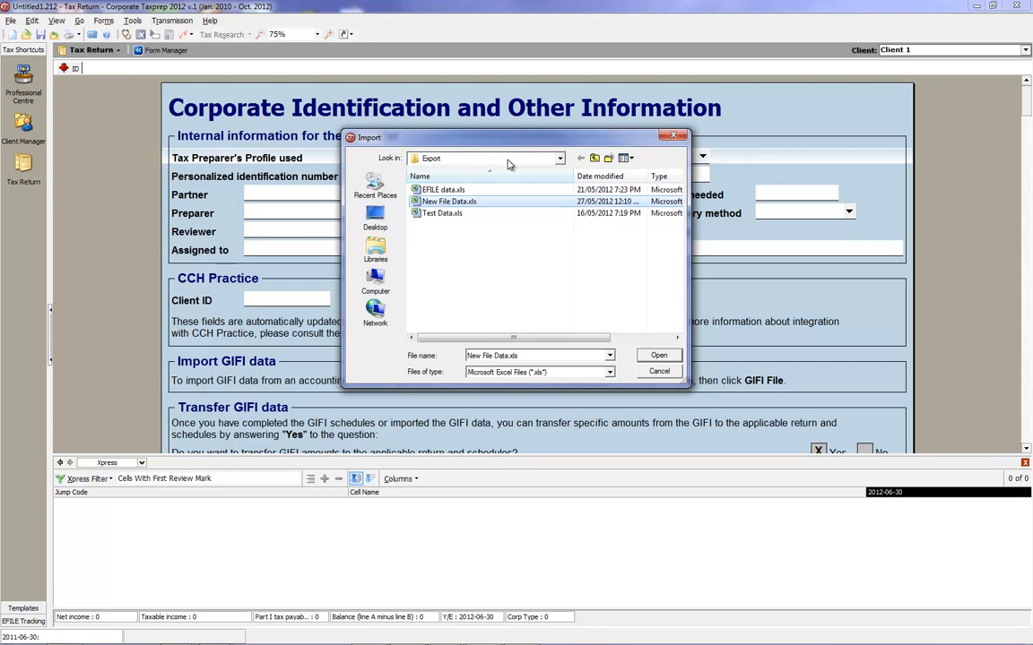
left_click(658, 357)
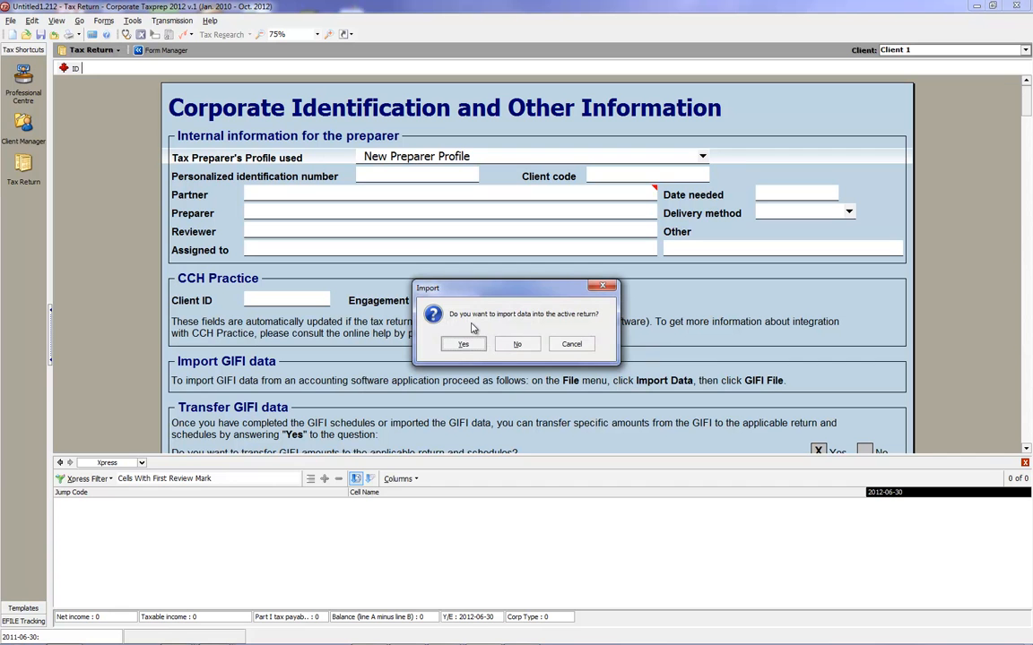
left_click(462, 345)
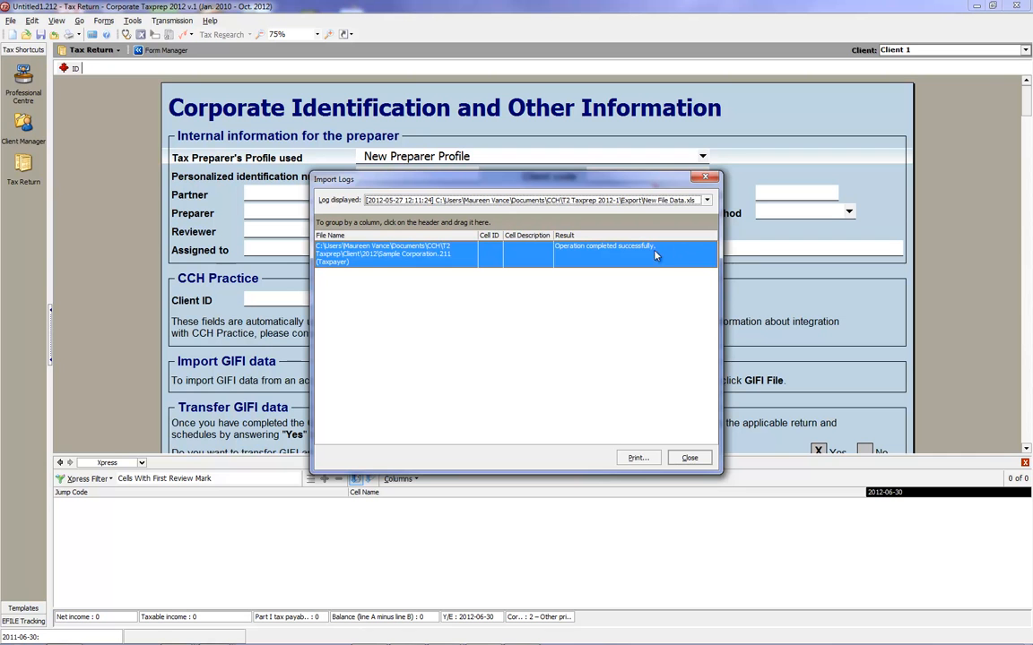
left_click(691, 459)
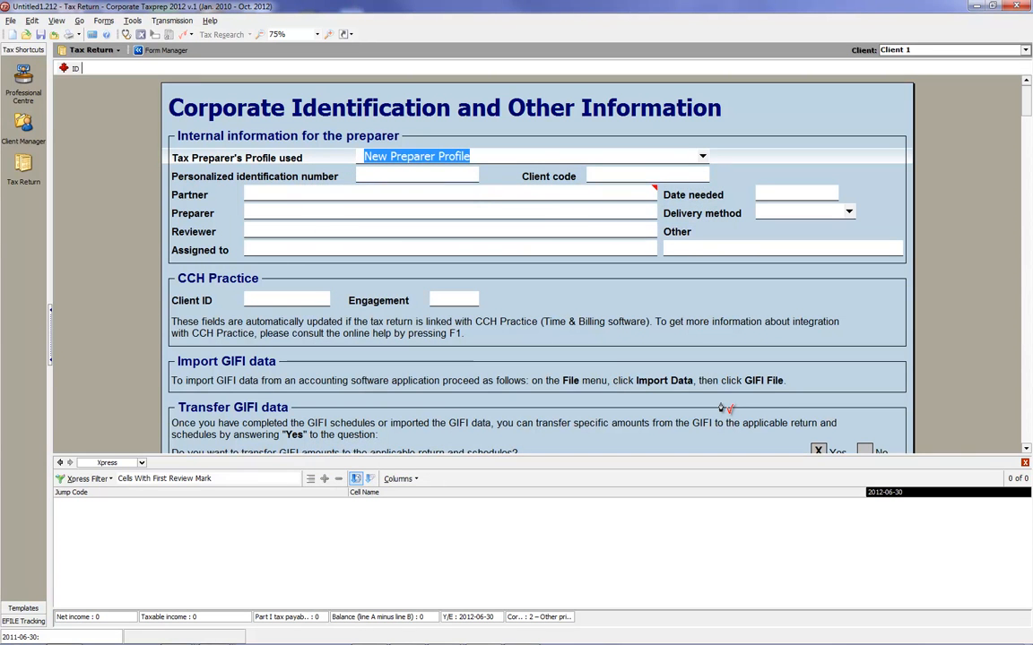
Filter the Xpress grid to show Imported Data.
left_click(110, 480)
left_click(83, 480)
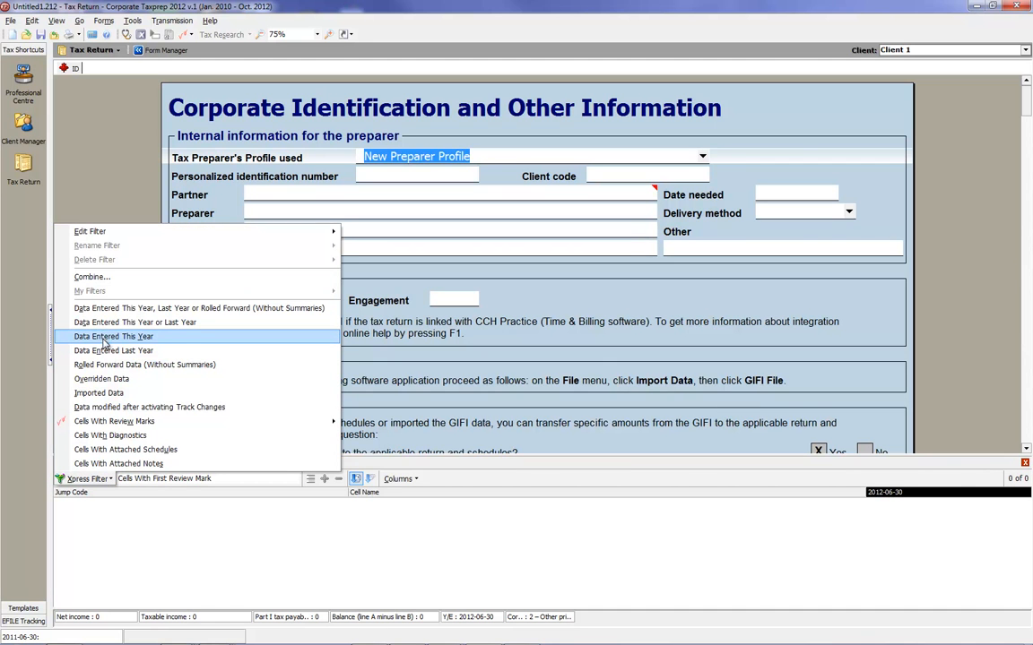
left_click(97, 392)
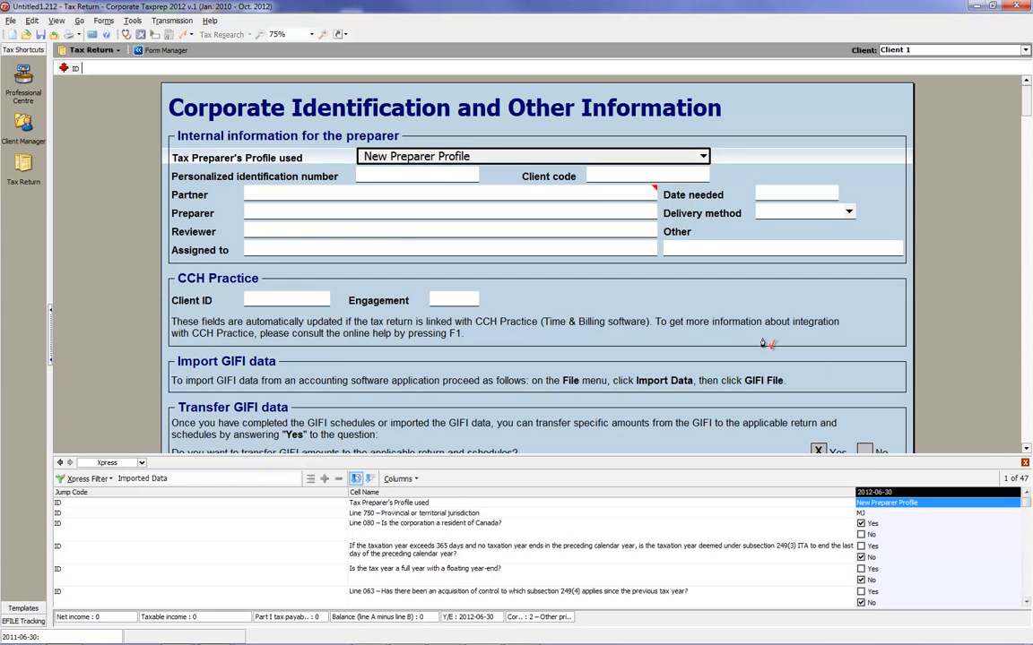
Examine the imported data on the identification form and on the T106 slip.
left_click(1027, 381)
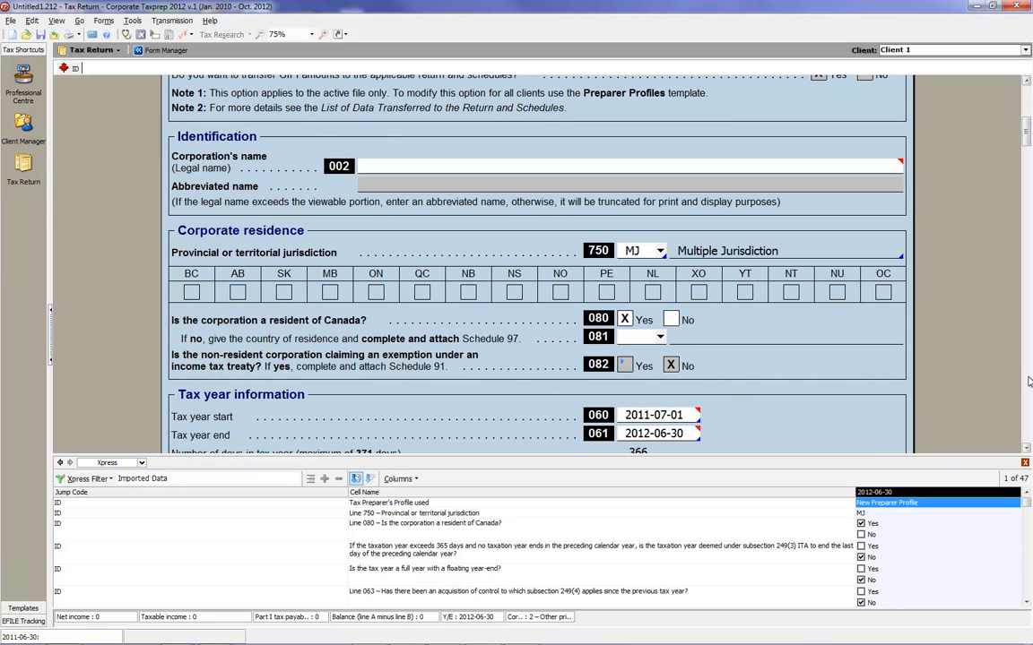
mouse_move(694, 415)
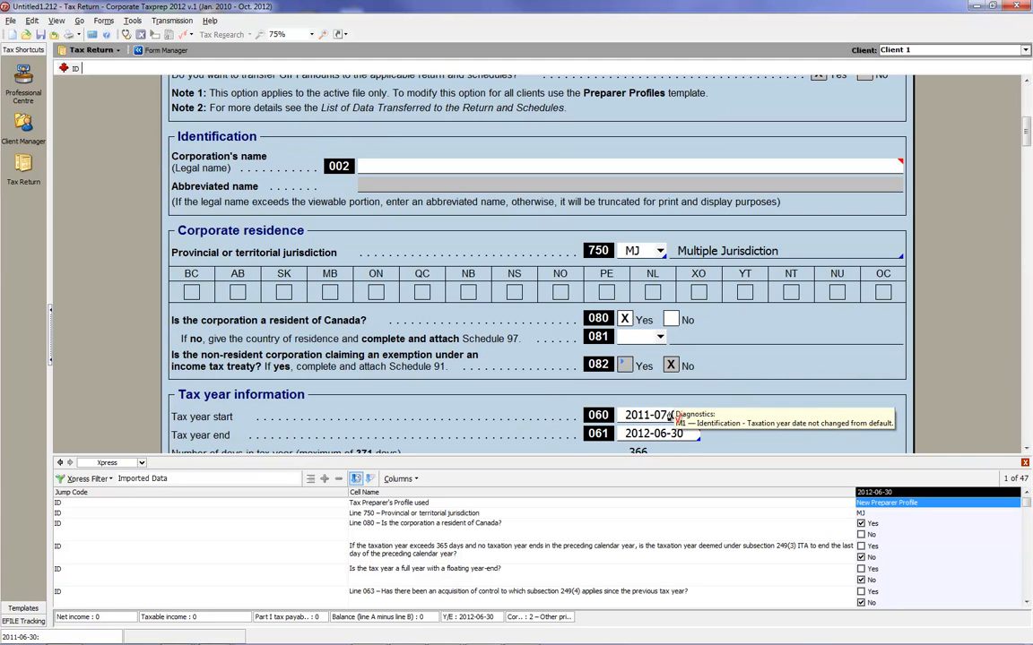
left_click(1028, 451)
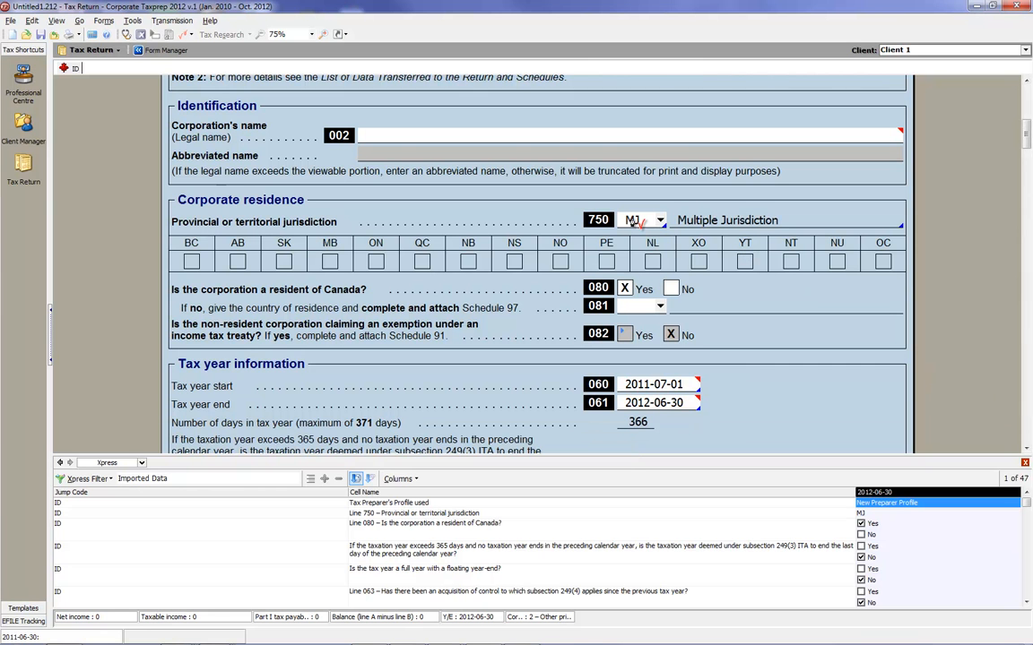
left_click(1027, 449)
left_click(1027, 450)
left_click(1027, 449)
left_click_drag(1026, 450, 1026, 449)
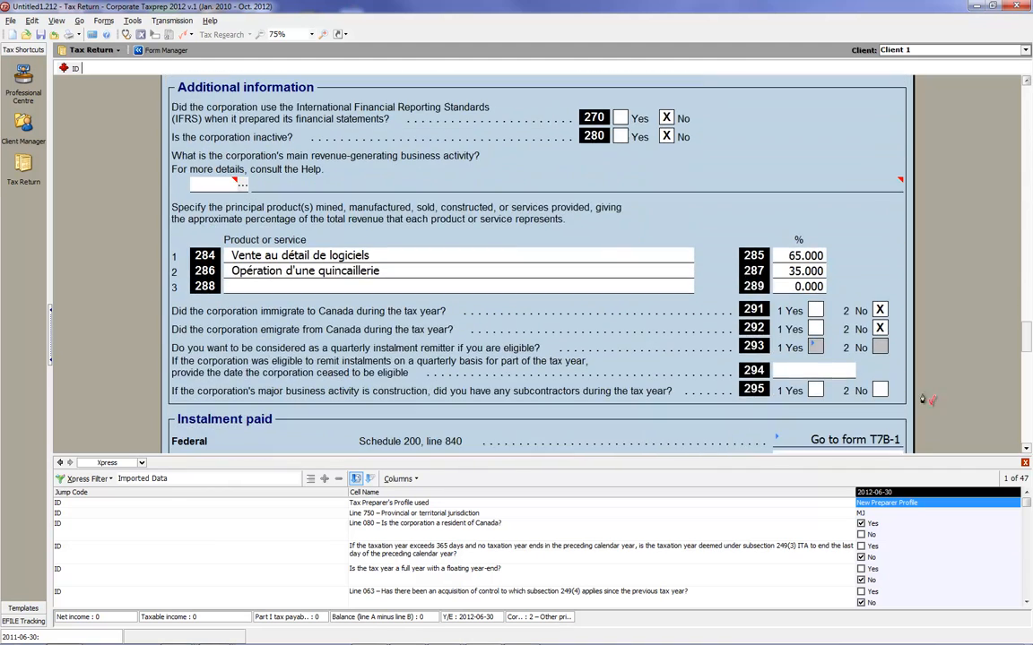
left_click(160, 49)
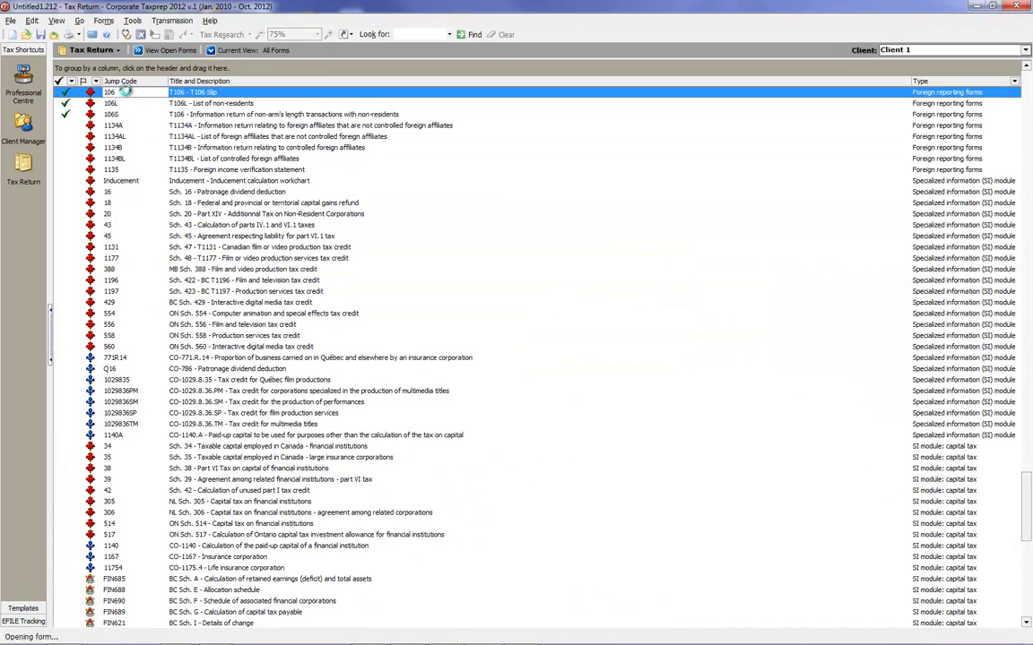
double_click(111, 91)
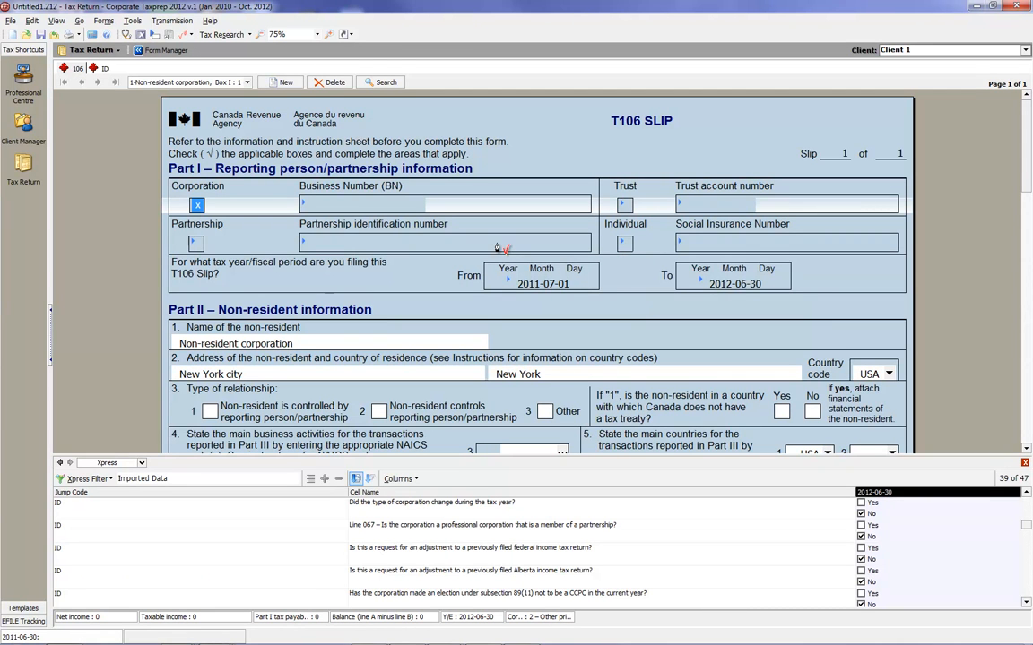
Switch to the Sample Corporation return and clear all review marks for the active client.
left_click(1026, 50)
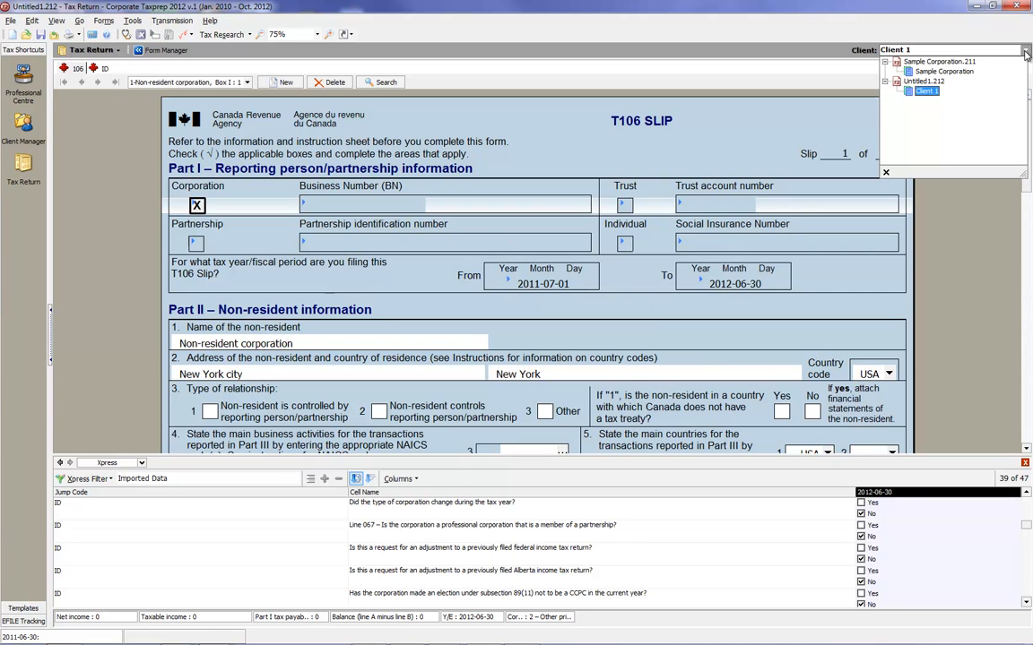
left_click(943, 71)
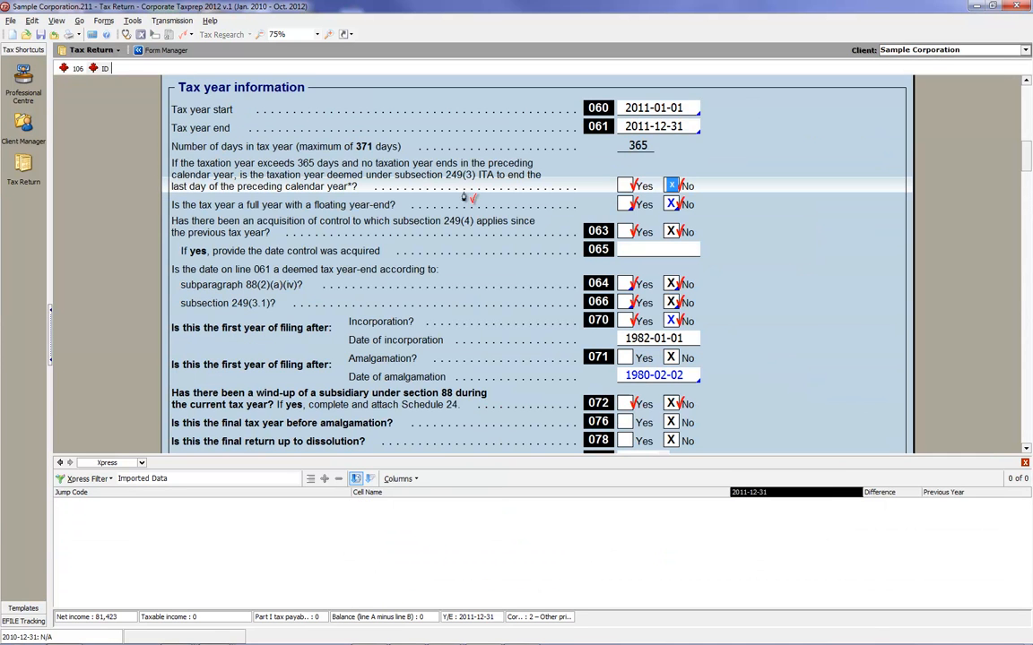
left_click(56, 21)
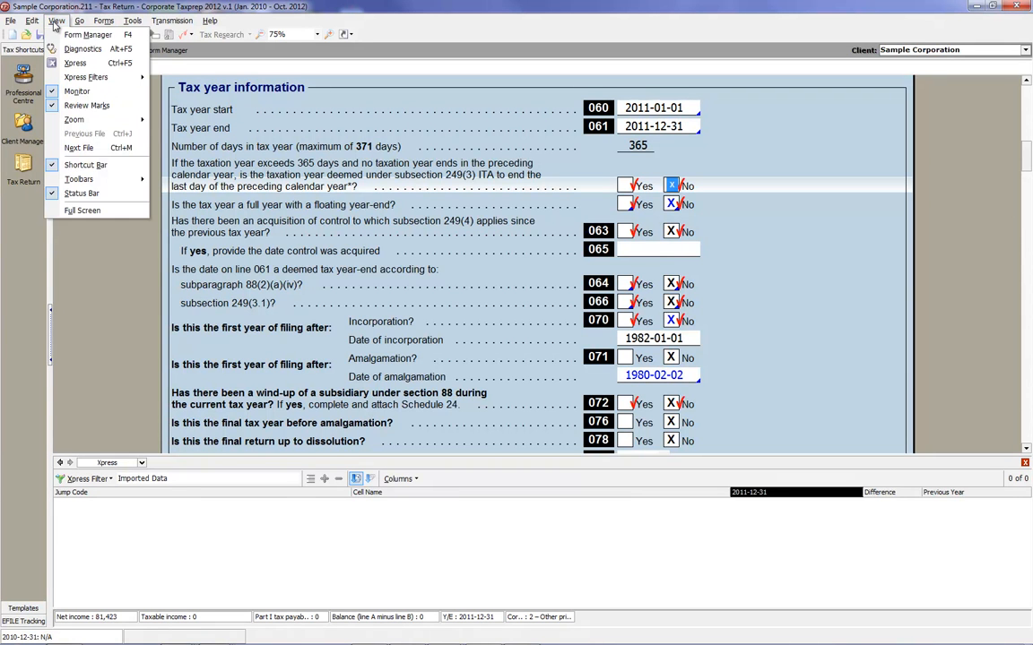
mouse_move(31, 21)
mouse_move(72, 280)
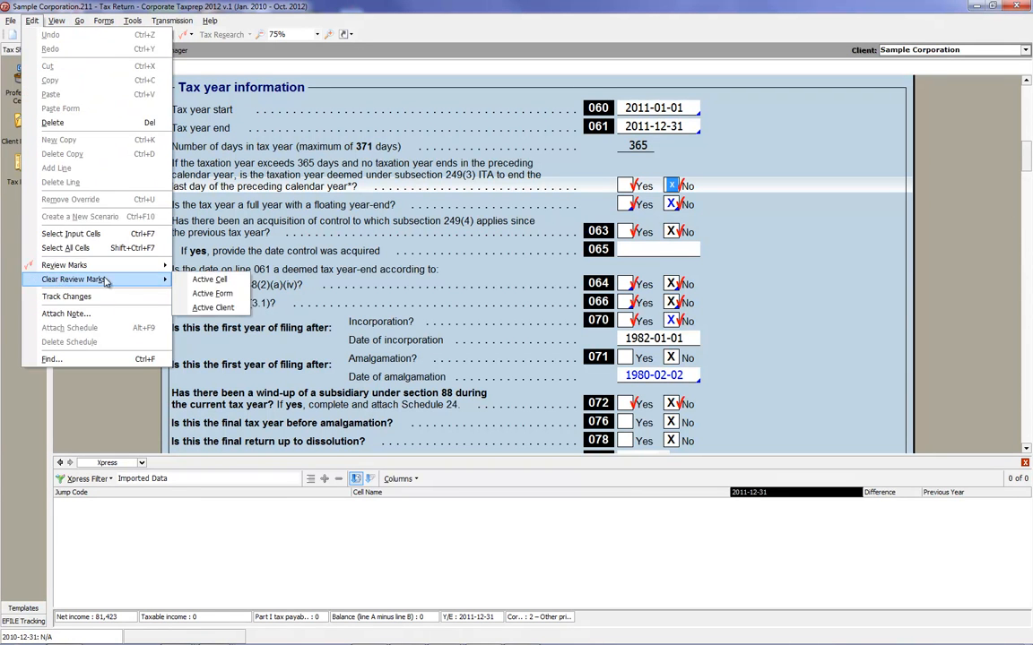
left_click(193, 311)
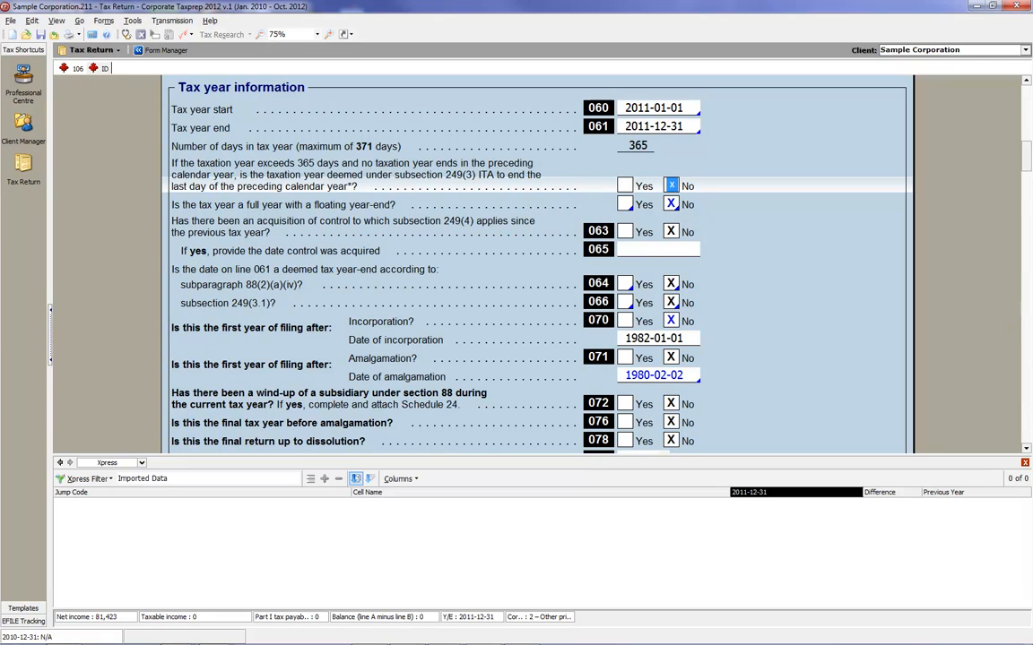
Choose the Error review mark and apply it to the Corporation's name on line 002 under Identification.
left_click_drag(1027, 158, 1013, 135)
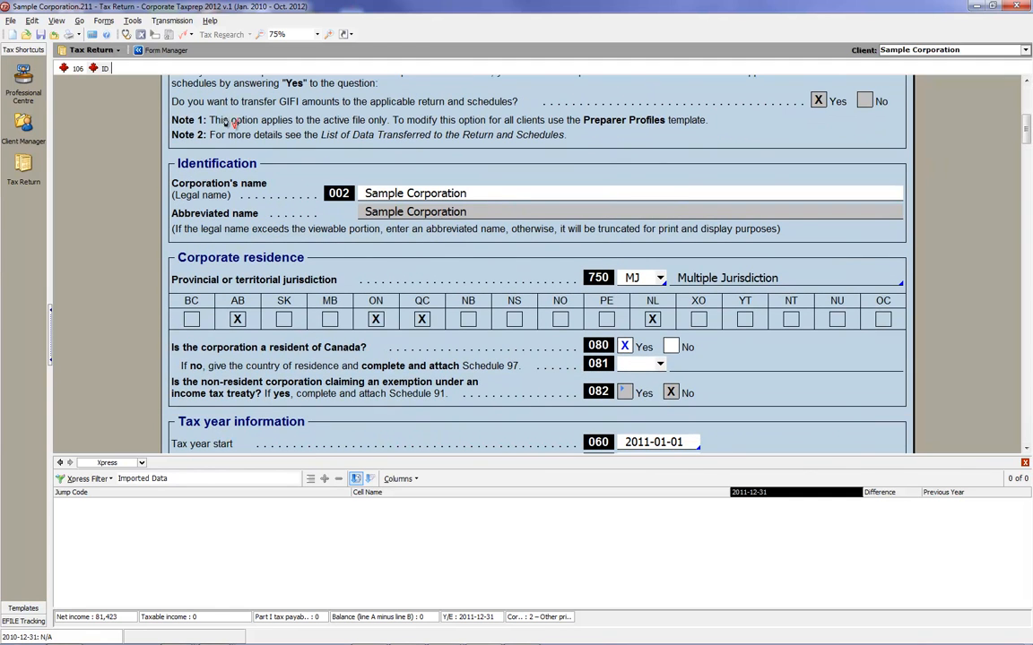
left_click(189, 35)
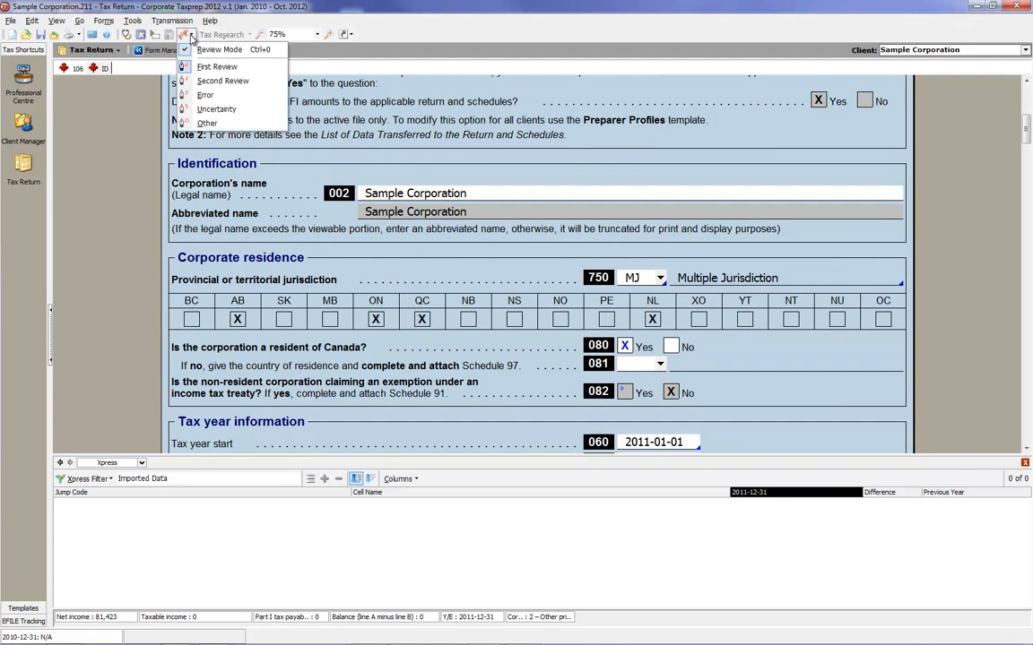
left_click(178, 93)
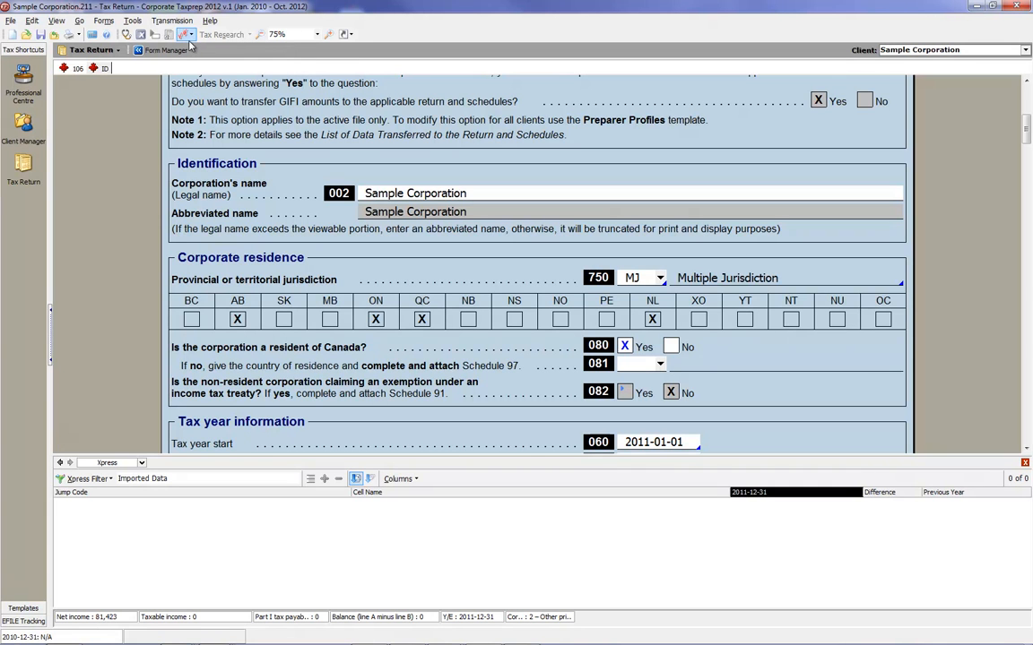
left_click(494, 198)
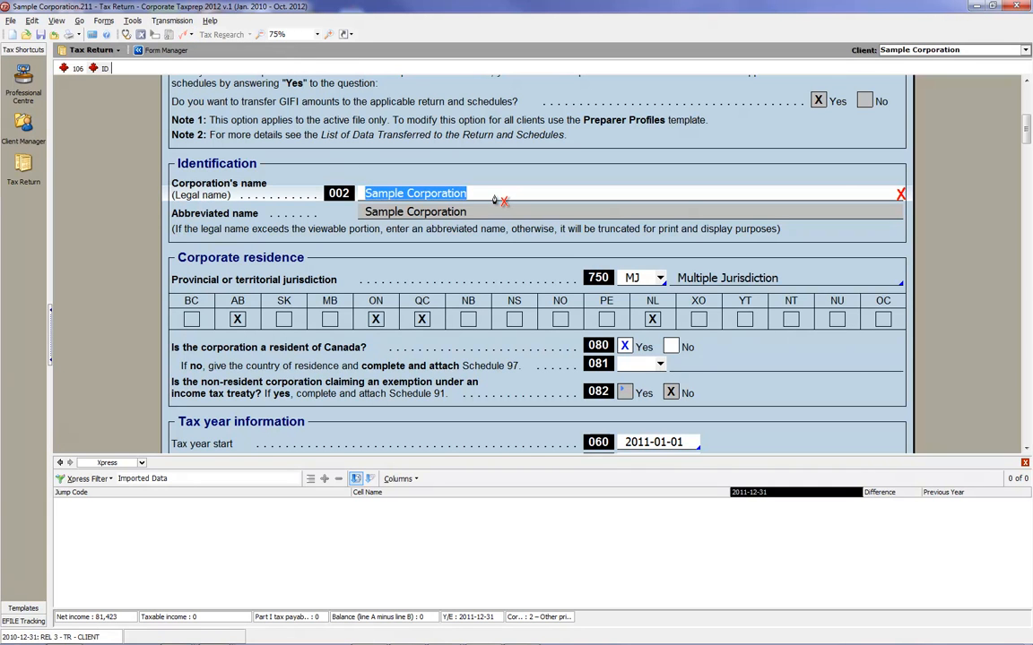
Apply the Error mark to the federal Business Number, the Québec enterprise number (NEQ) and the line 958 contact person.
left_click_drag(1027, 143, 1027, 196)
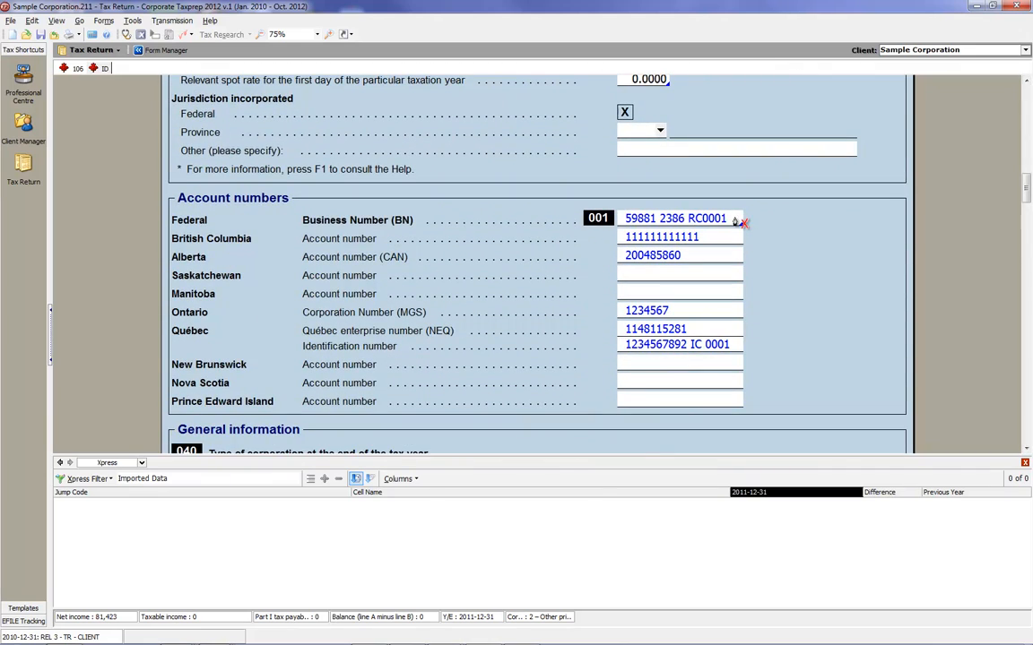
left_click(734, 219)
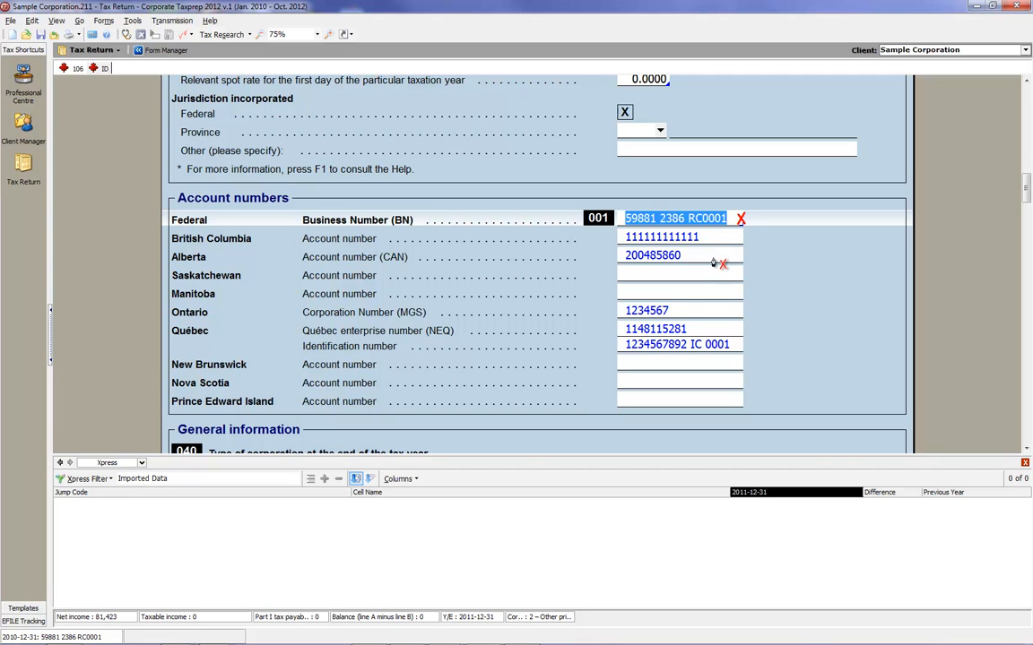
left_click(713, 332)
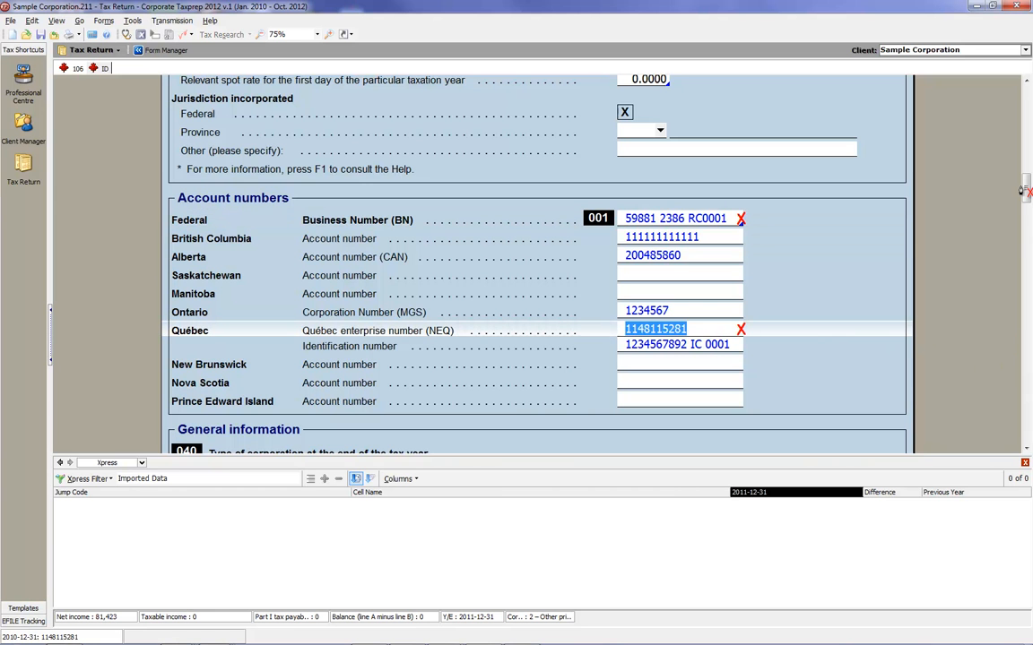
left_click_drag(1022, 191, 1019, 408)
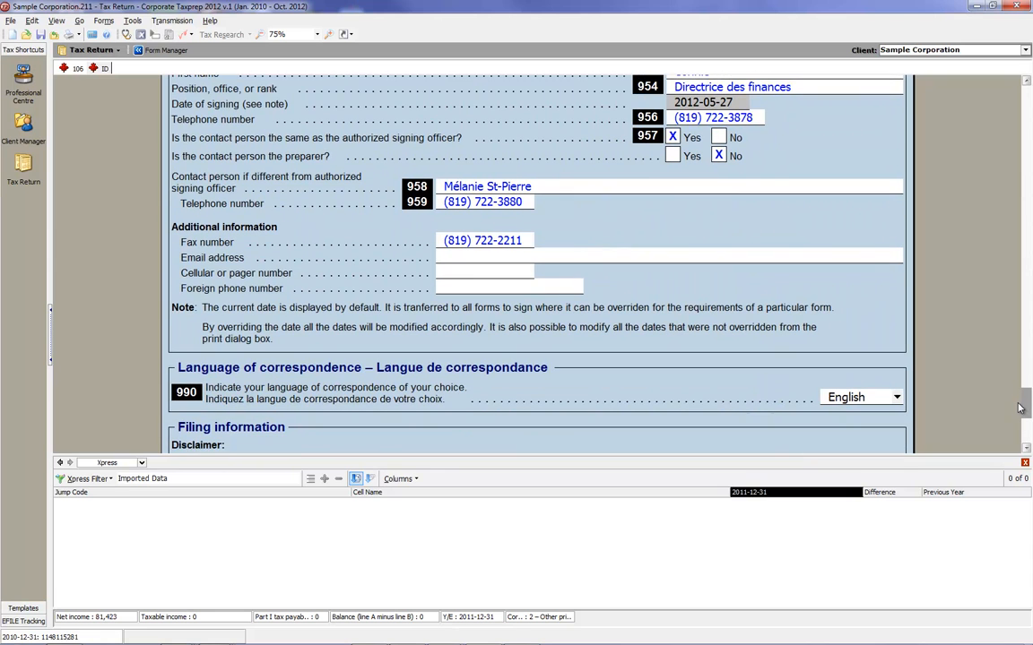
left_click(531, 187)
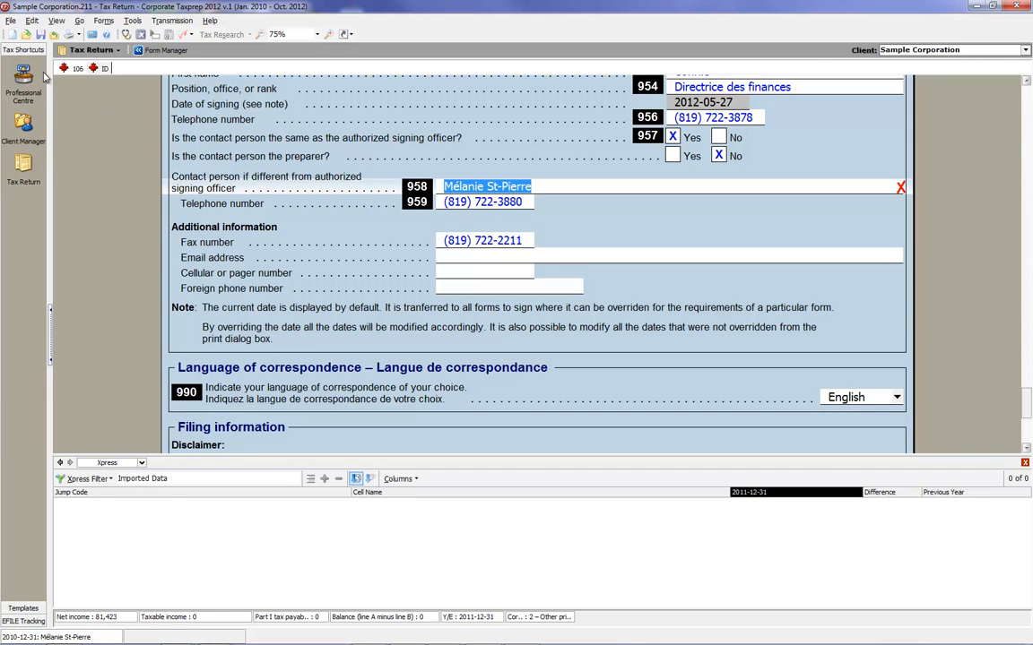
Filter the Xpress grid to cells with the Error review mark.
left_click(100, 479)
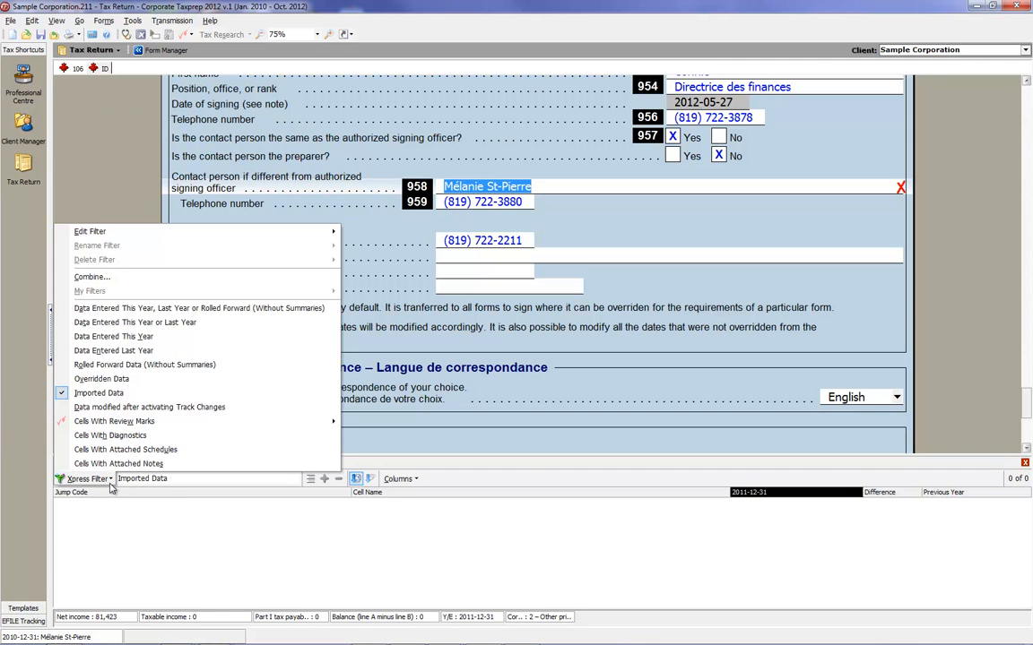
mouse_move(142, 423)
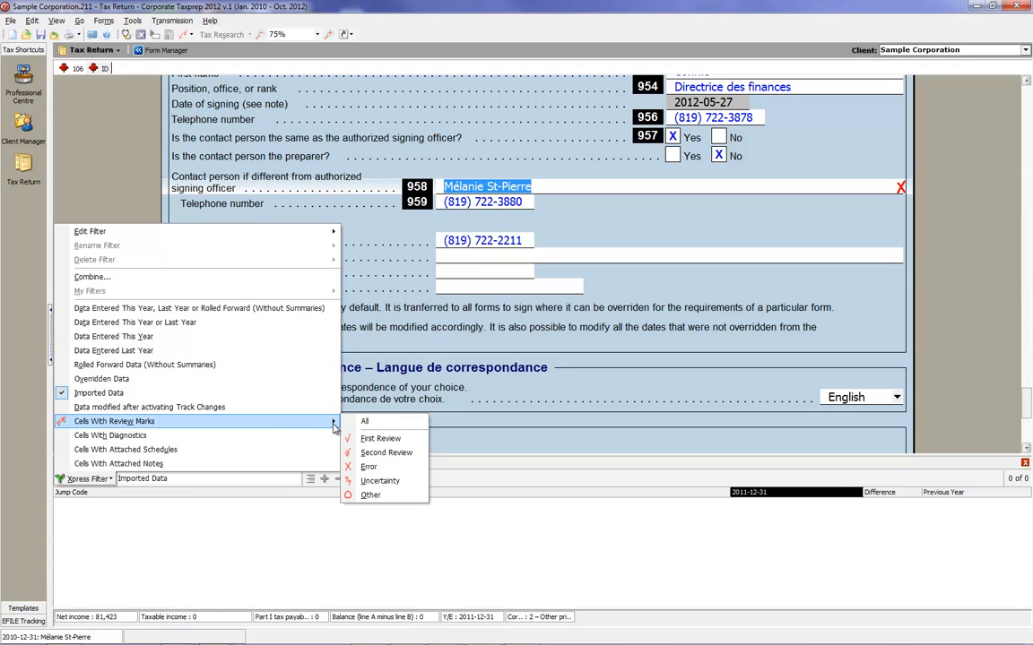
left_click(363, 467)
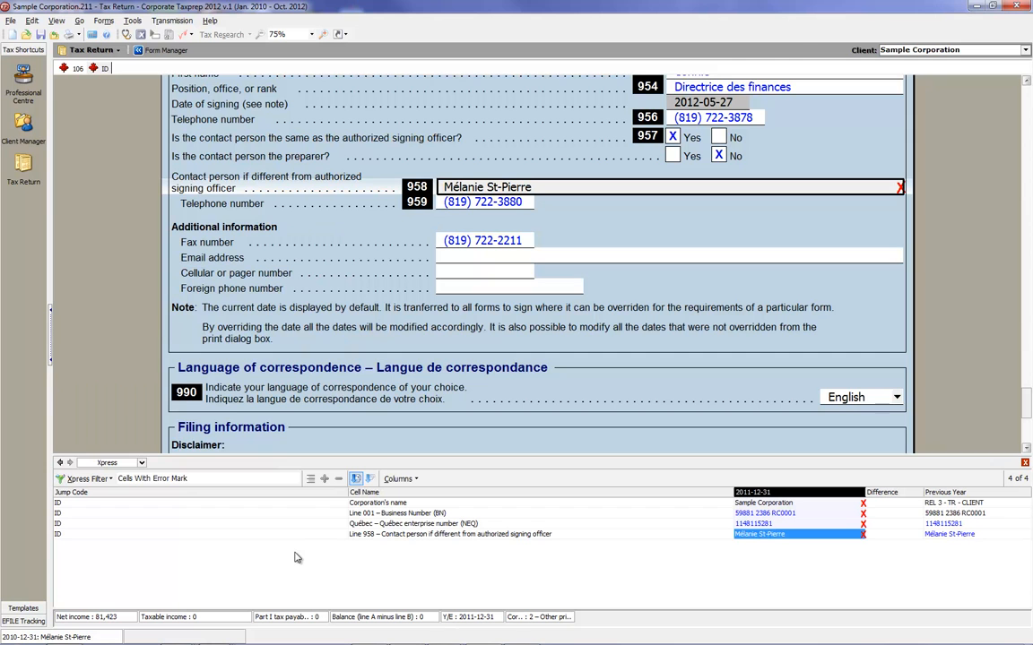
Start a combined Xpress filter that displays Data Entered This Year instead of Cells With Error Mark.
left_click(111, 480)
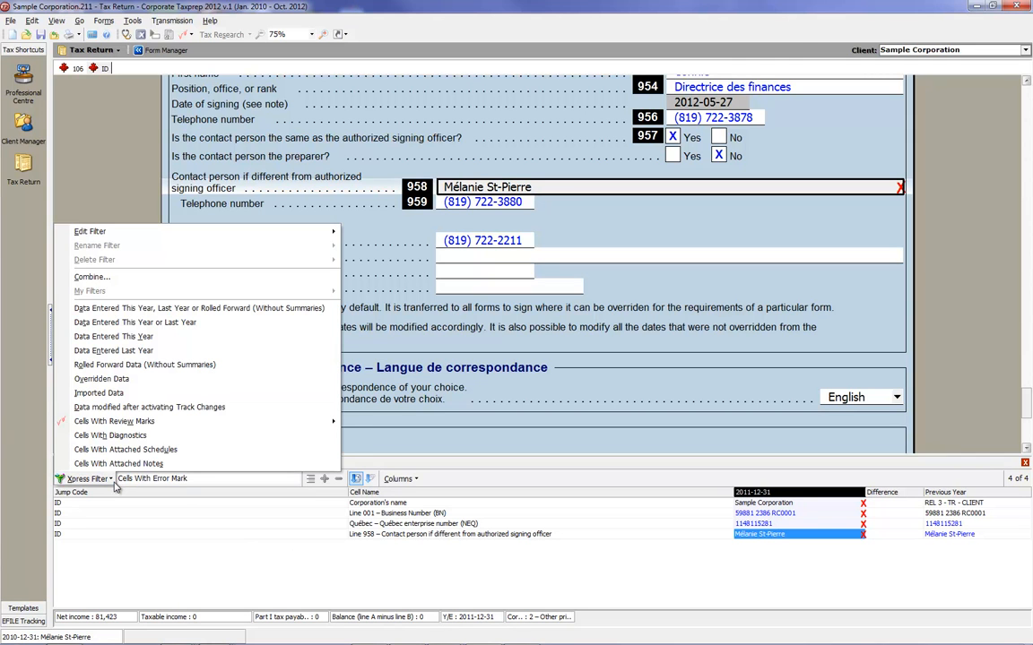
left_click(111, 479)
left_click(111, 480)
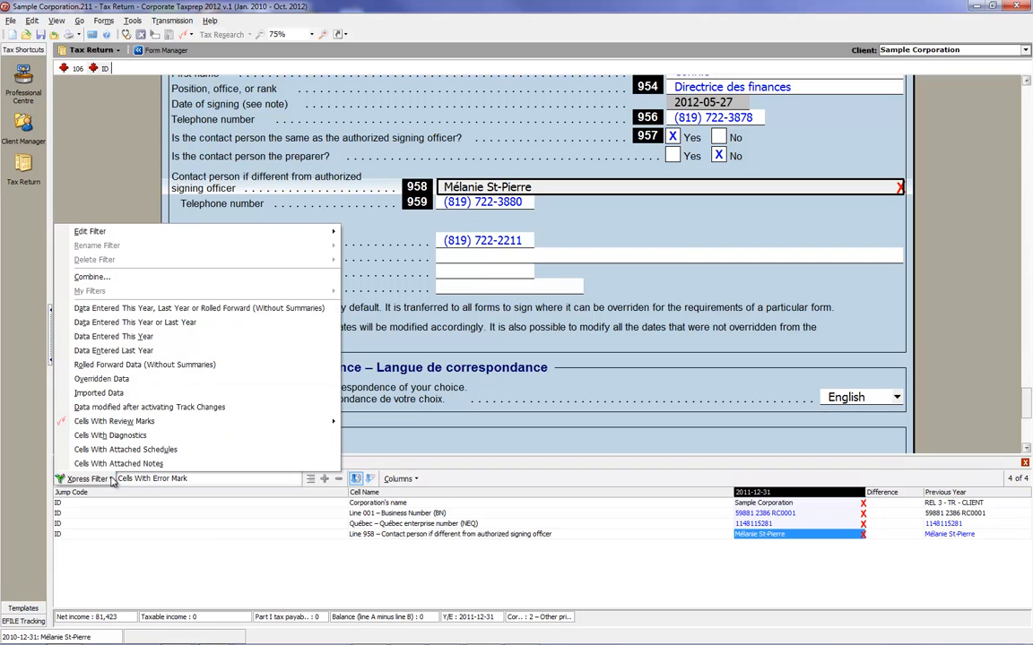
left_click(97, 281)
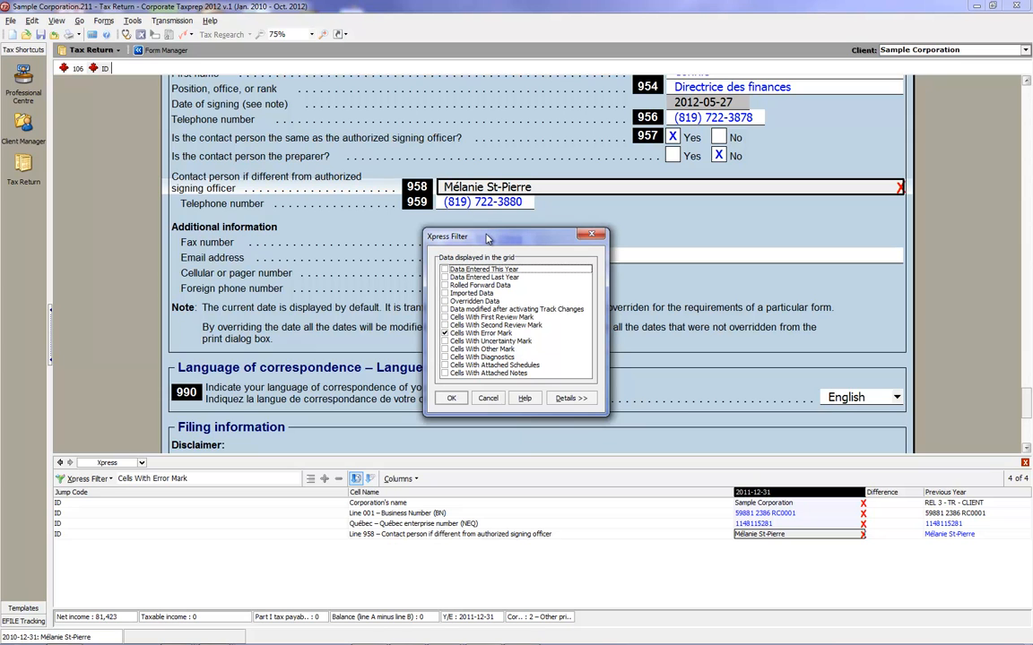
left_click(445, 269)
left_click(444, 333)
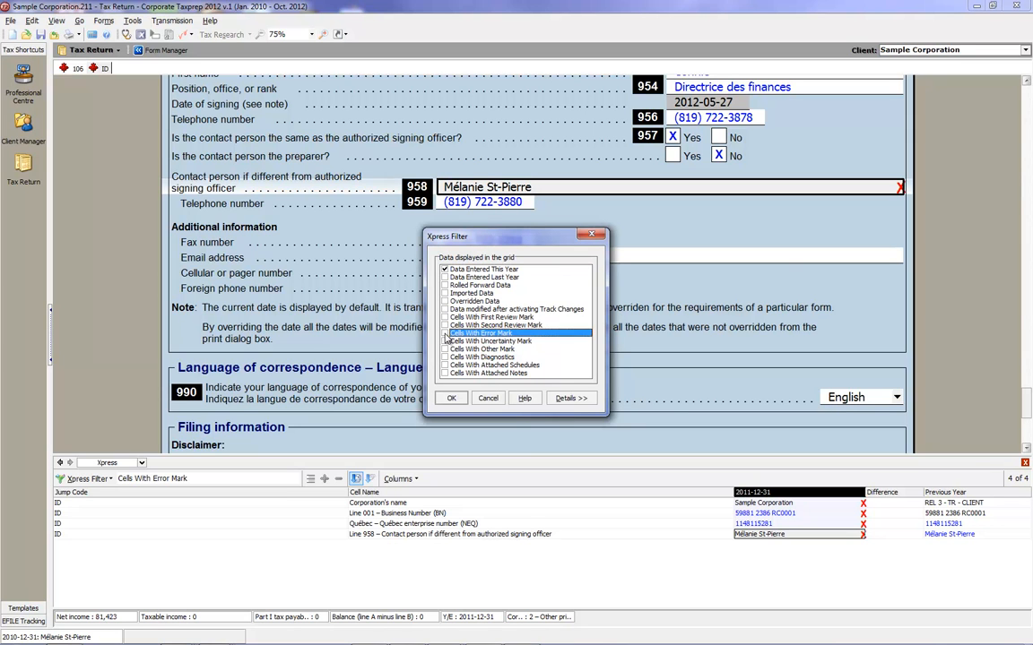
Exclude Cells With Error Mark from the combined Xpress filter and apply it to the grid.
left_click(571, 399)
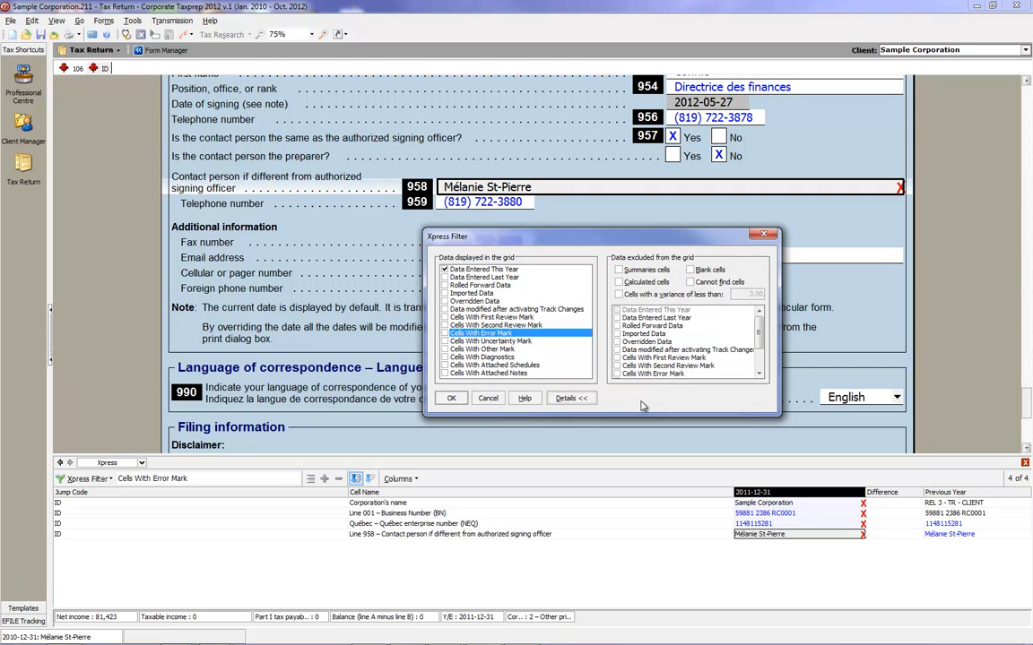
left_click_drag(761, 329, 763, 342)
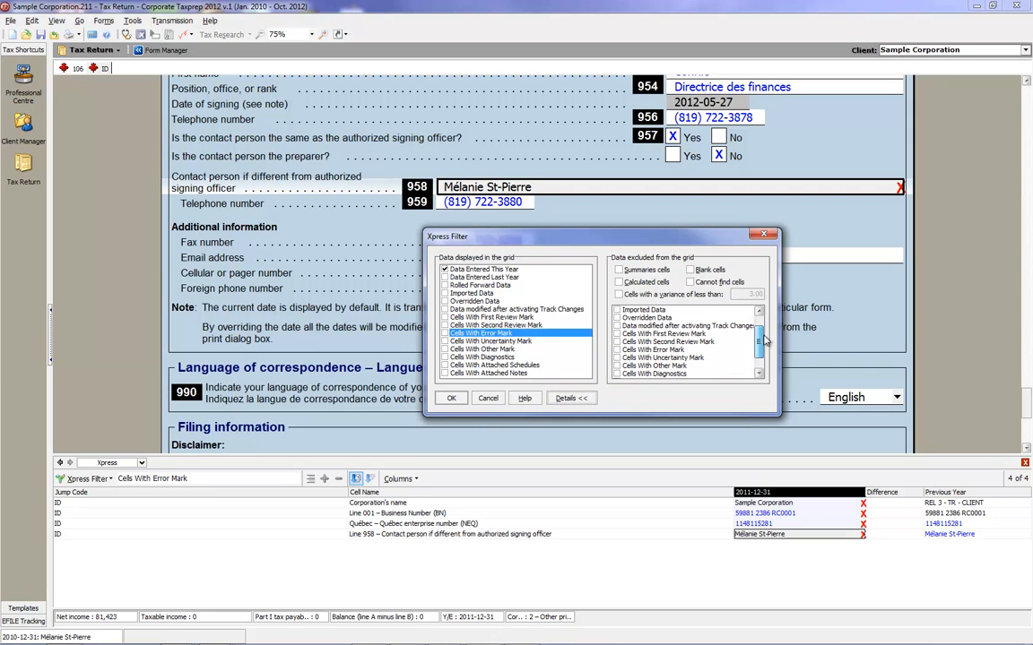
left_click(616, 351)
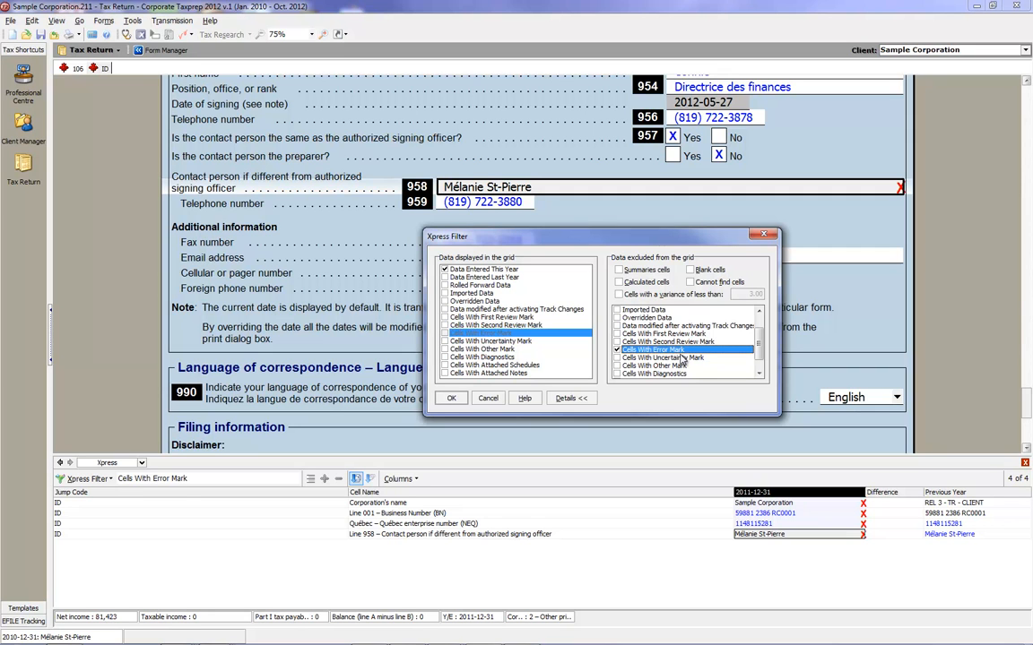
left_click(451, 403)
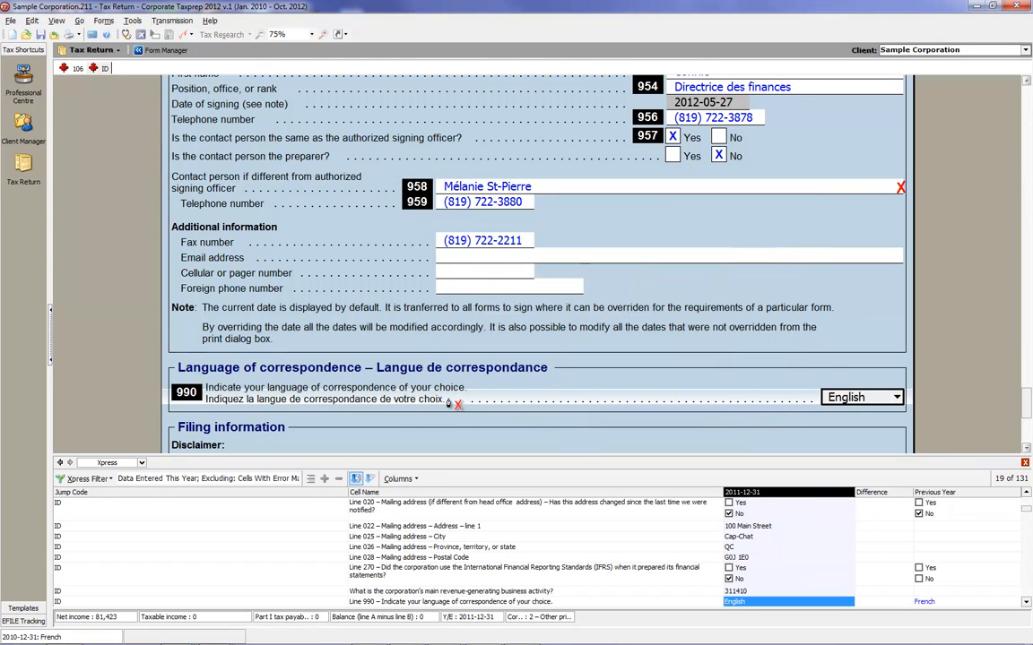
Apply the Error mark to the question about electronically filing the return with Revenu Québec in the RSI-EFILE-Bar codes form.
left_click(1027, 603)
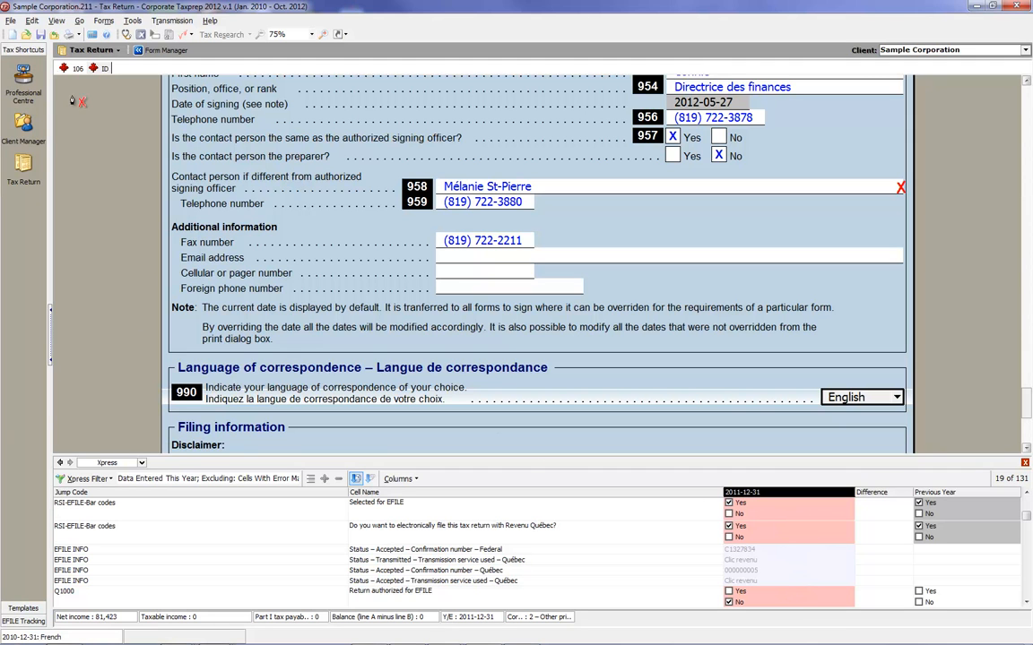
left_click(11, 22)
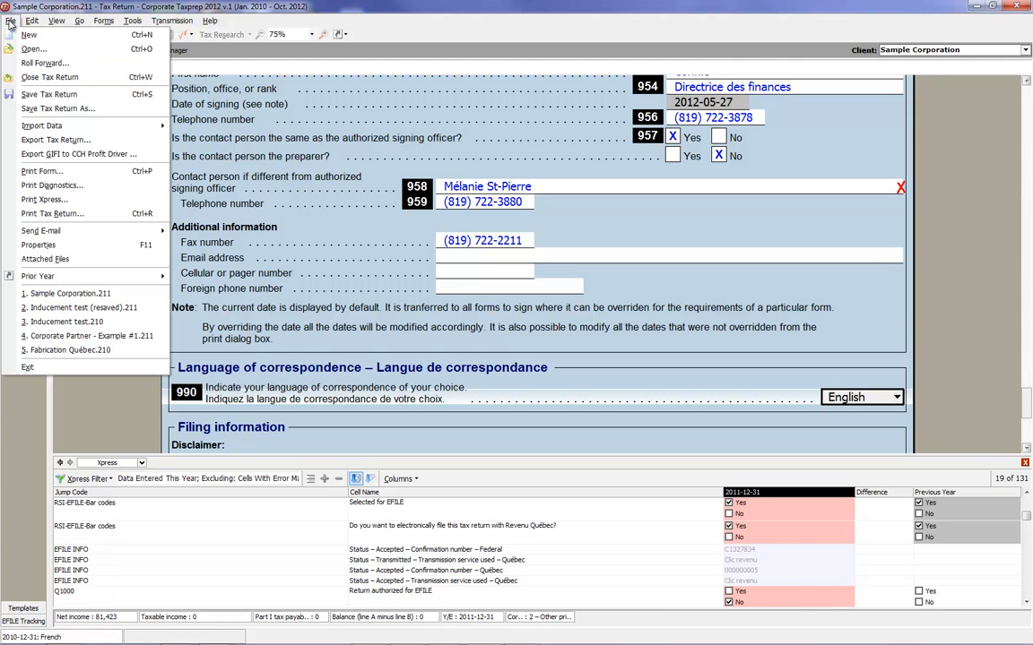
left_click(800, 539)
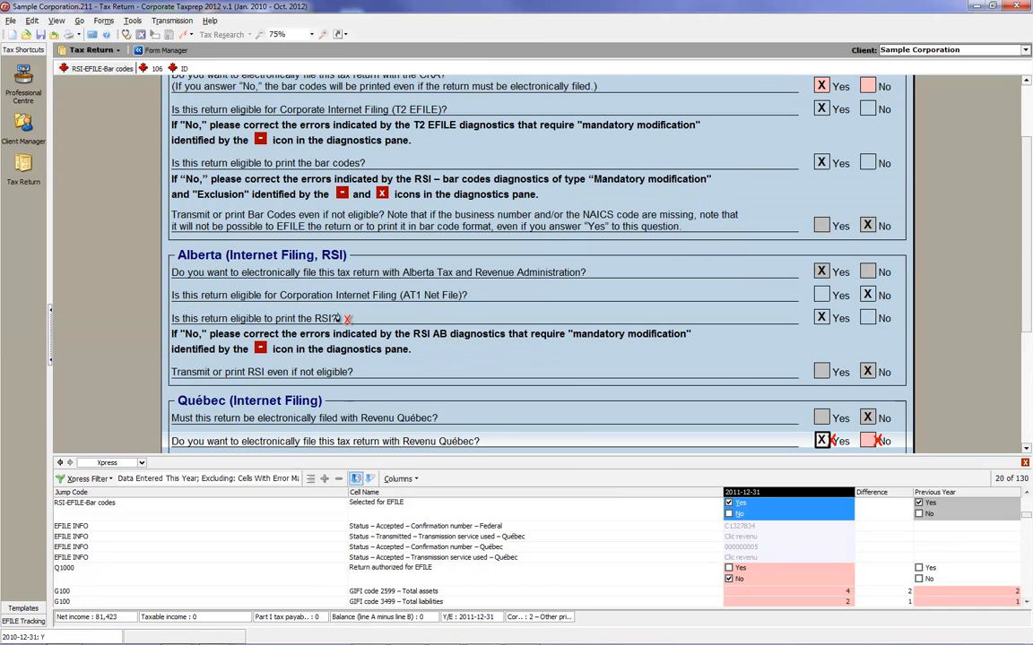
Set up an Excel export of the Sample Corporation return, keeping the filter for Data Entered This Year that excludes Cells With Error Mark.
left_click(9, 20)
left_click(22, 144)
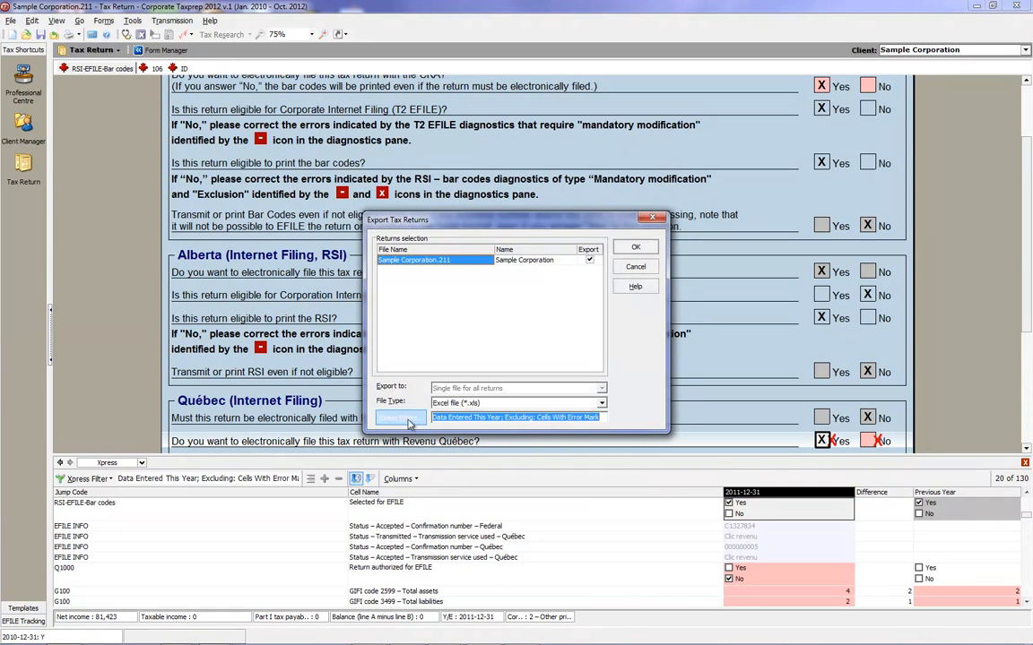
left_click(407, 420)
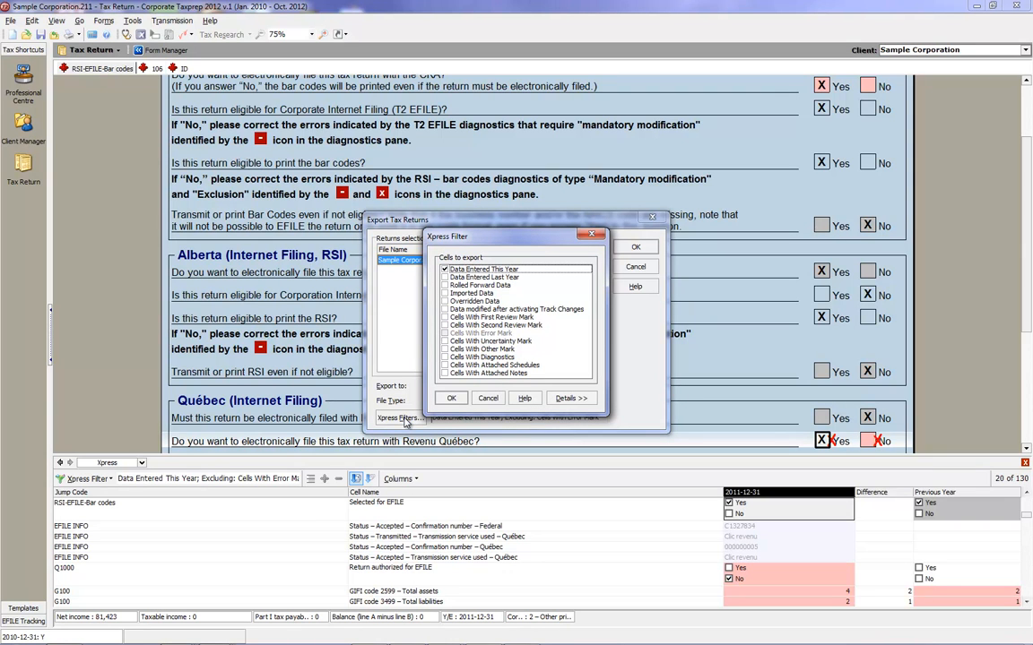
left_click(570, 400)
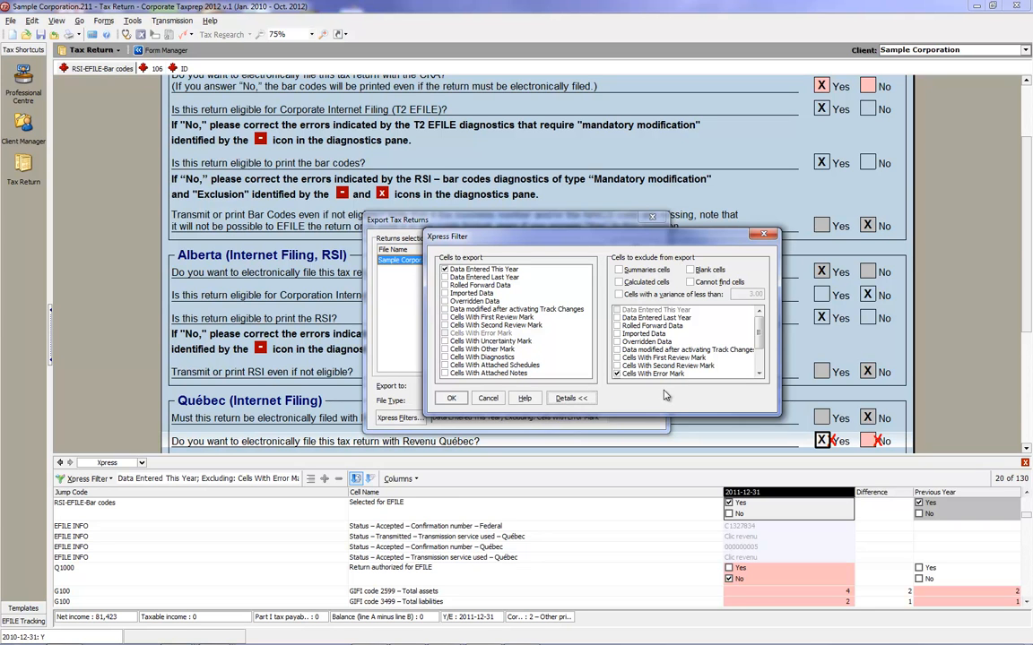
left_click(451, 398)
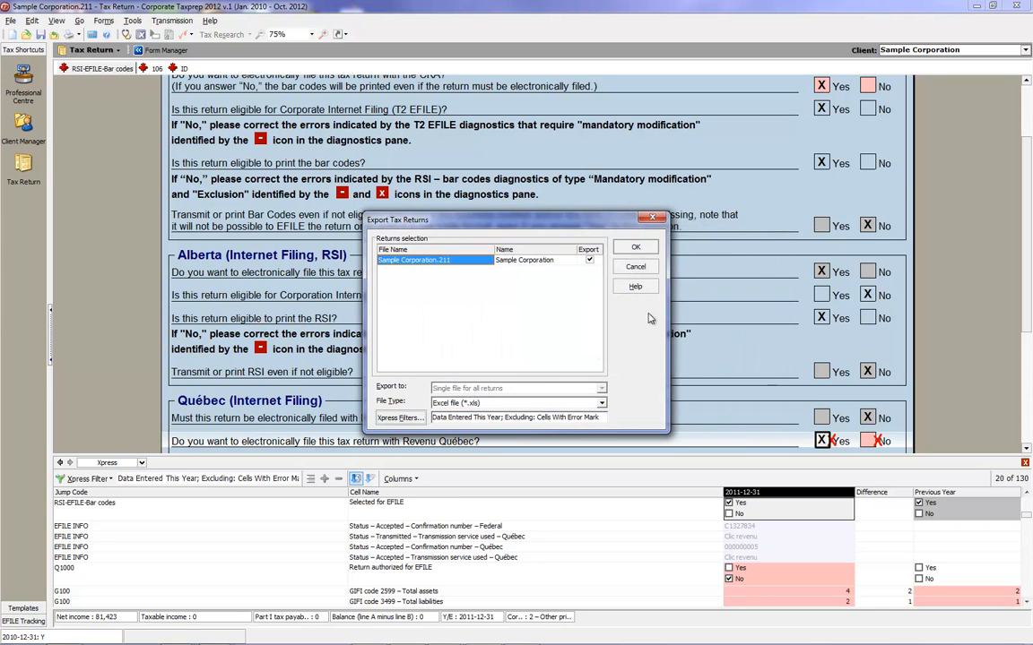
Save the export in the Export folder as New File Data #2.xls and decline to open the exported file.
left_click(636, 248)
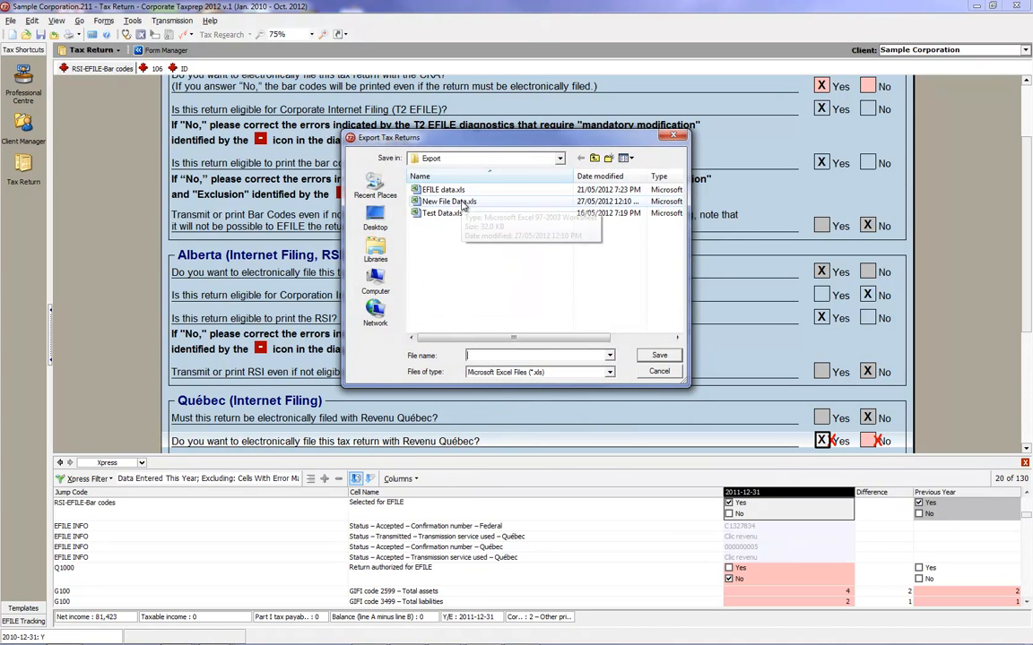
left_click(507, 357)
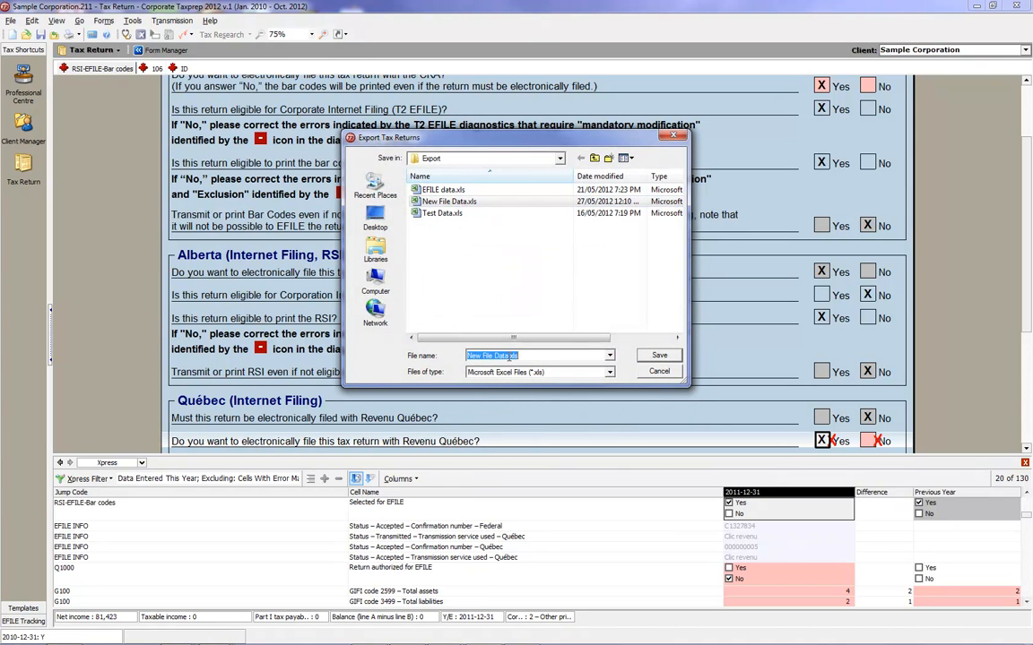
left_click(506, 357)
type("#2")
left_click(646, 354)
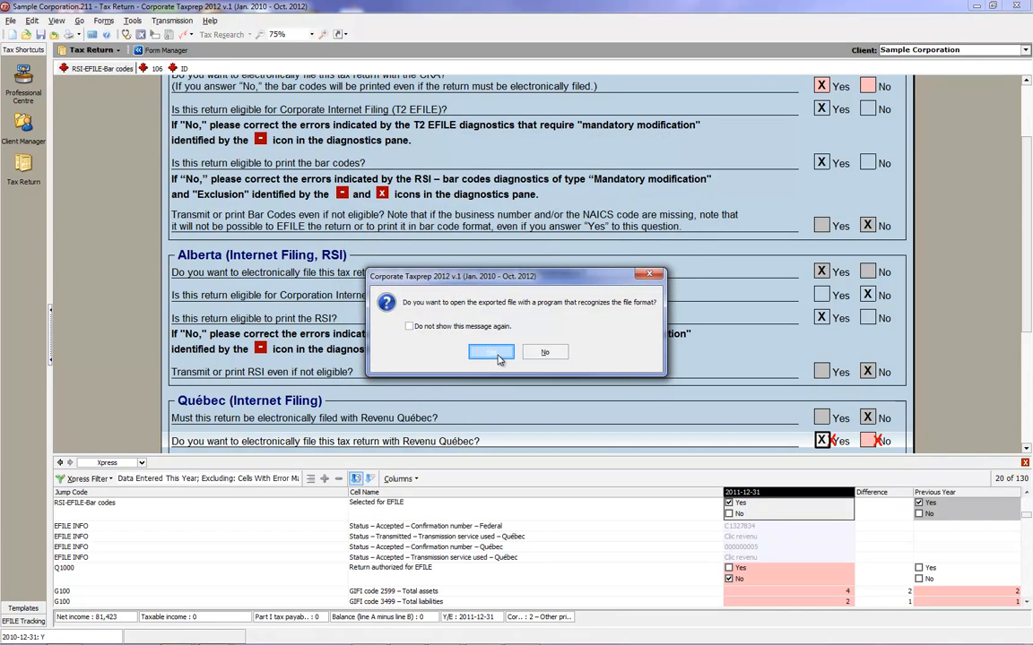
left_click(546, 354)
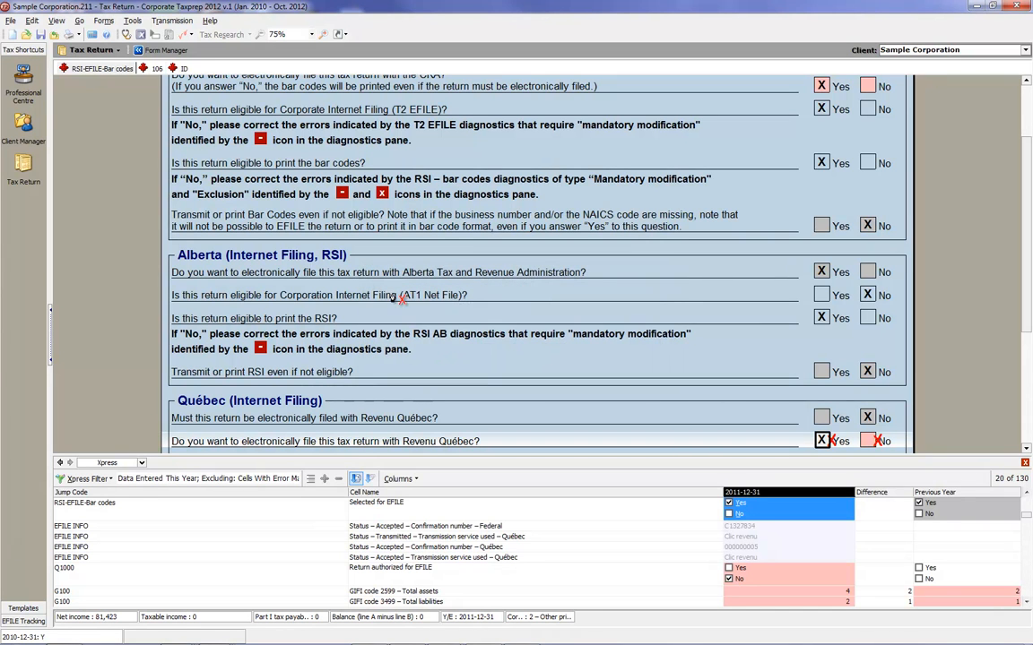
Create a new return and choose the Excel workbook New File Data #2.xls as the data to import.
left_click(10, 21)
left_click(26, 37)
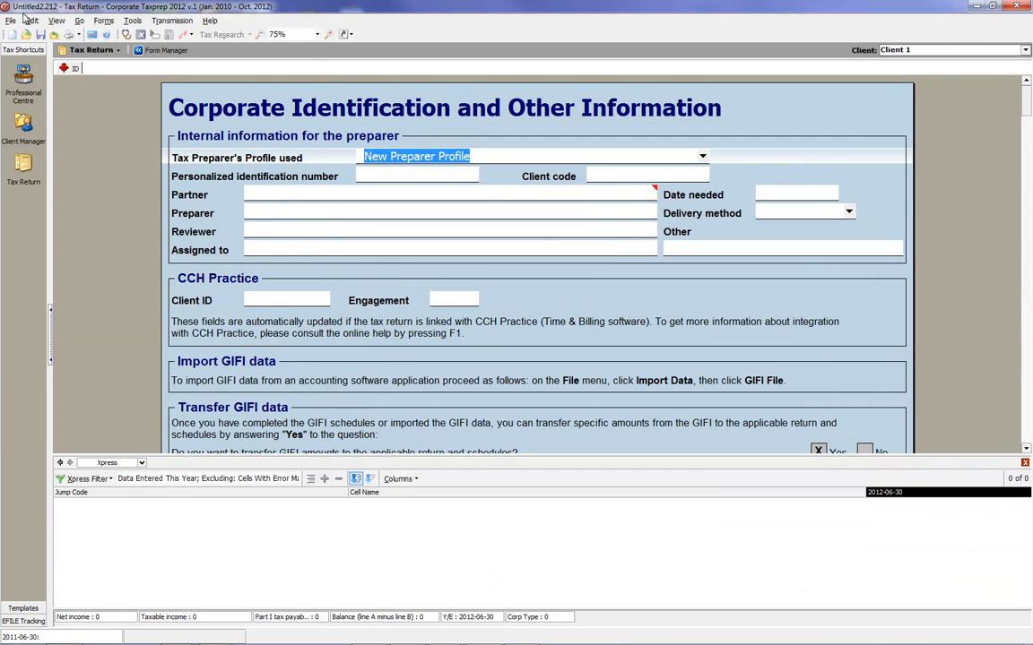
left_click(11, 21)
mouse_move(46, 126)
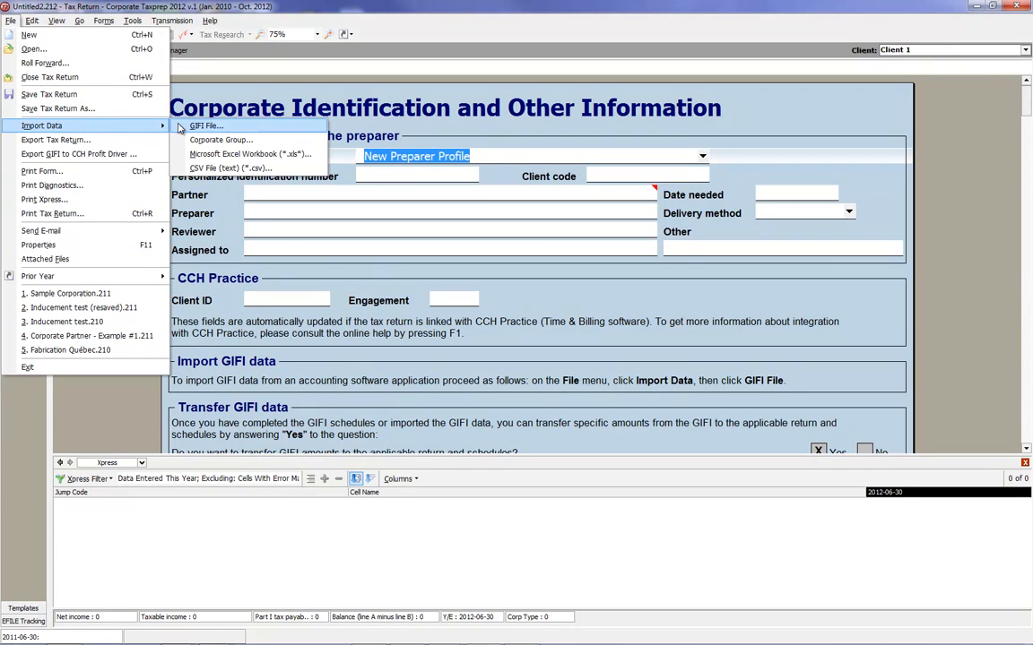
left_click(226, 154)
left_click(464, 202)
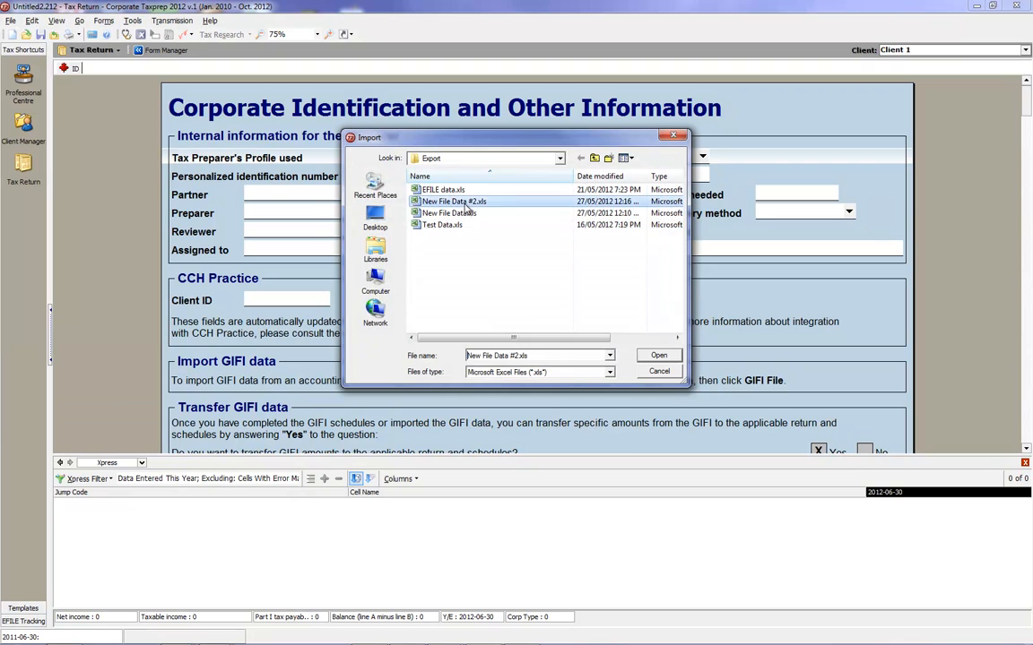
left_click(645, 355)
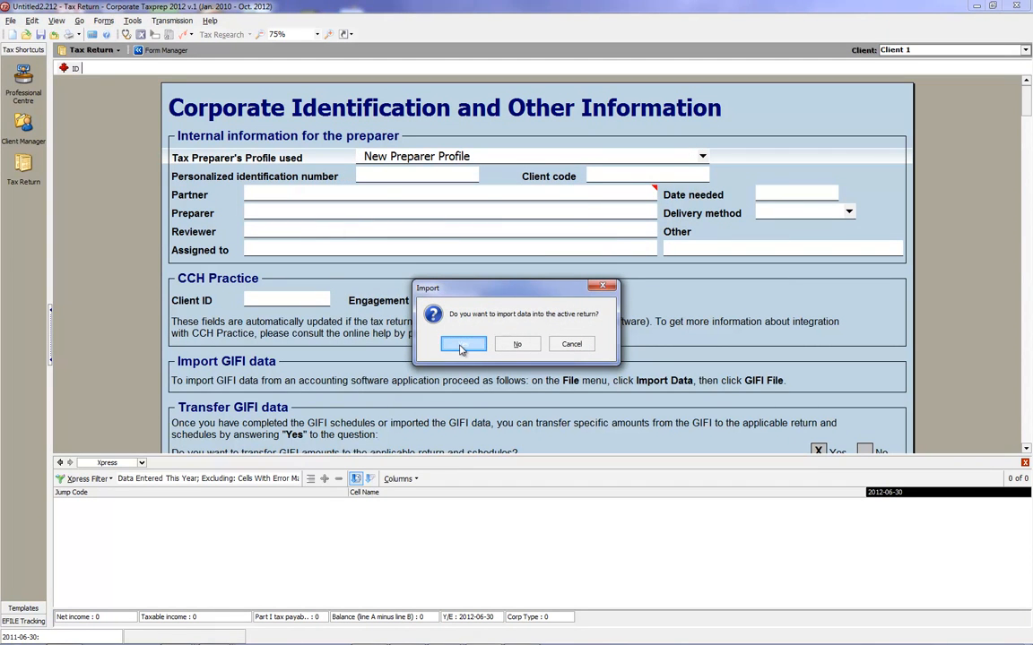
Import the data into the active return, override all calculated cells, and review and close the import log.
left_click(460, 349)
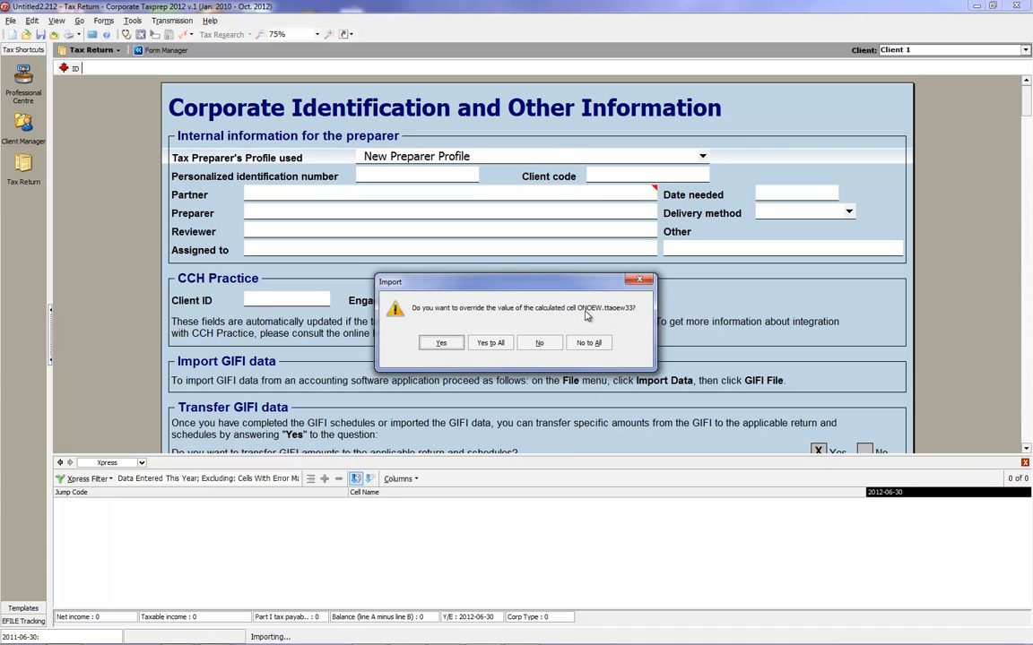
left_click(484, 346)
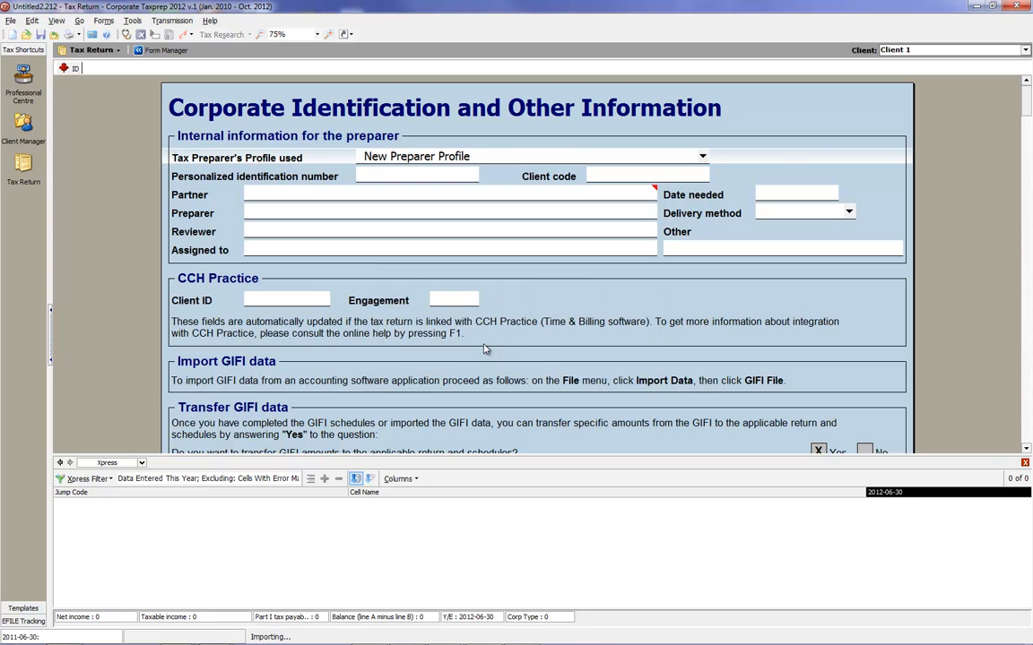
left_click_drag(715, 360, 715, 436)
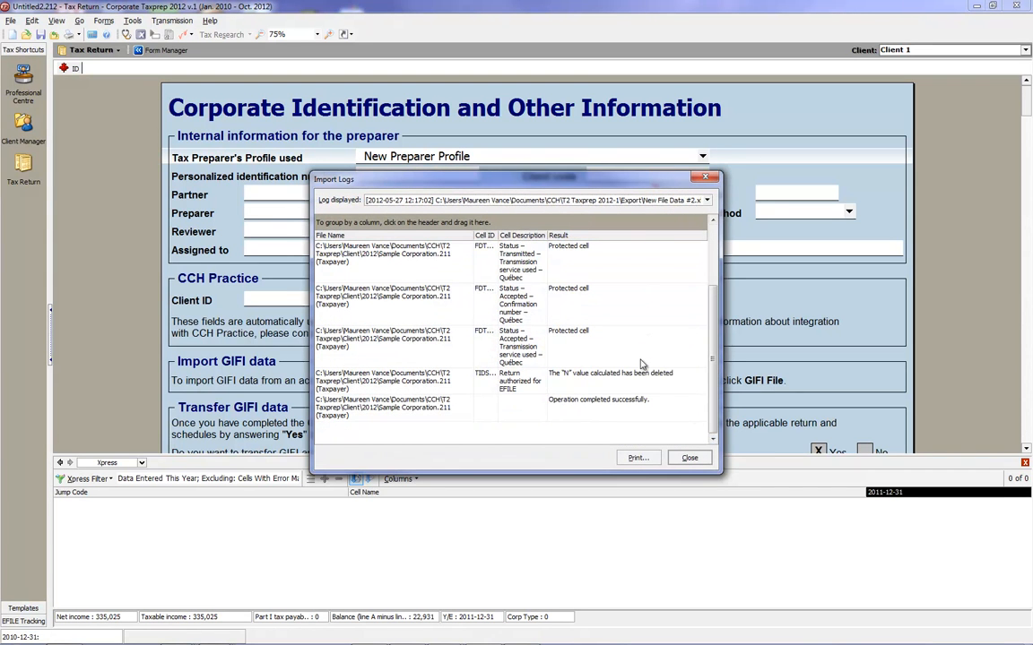
left_click(686, 460)
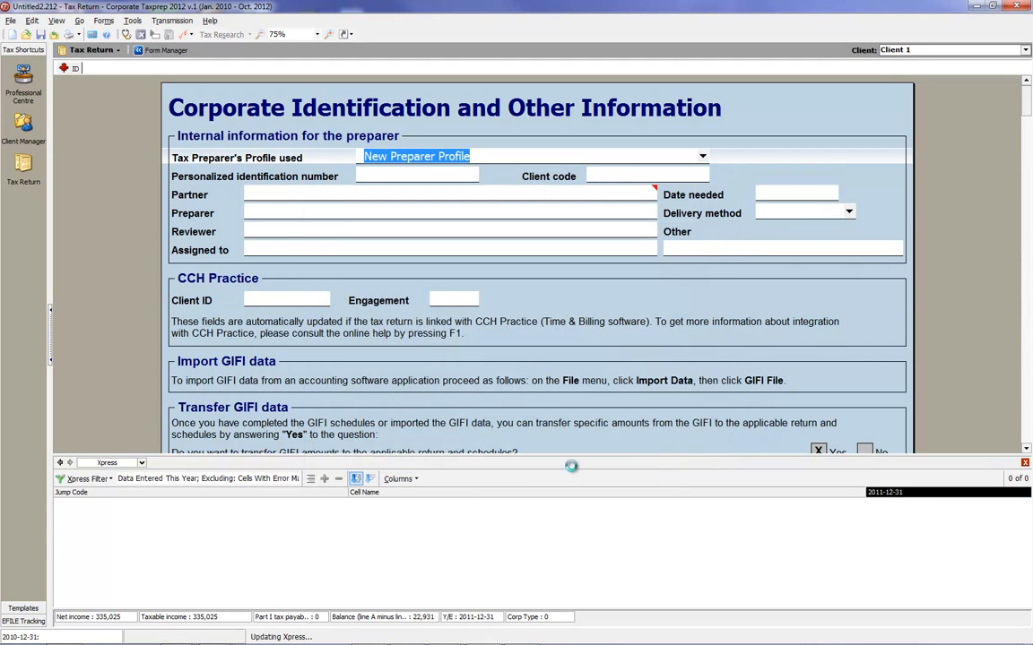
Filter the Xpress grid to Overridden Data and turn off Review Mode.
left_click(87, 479)
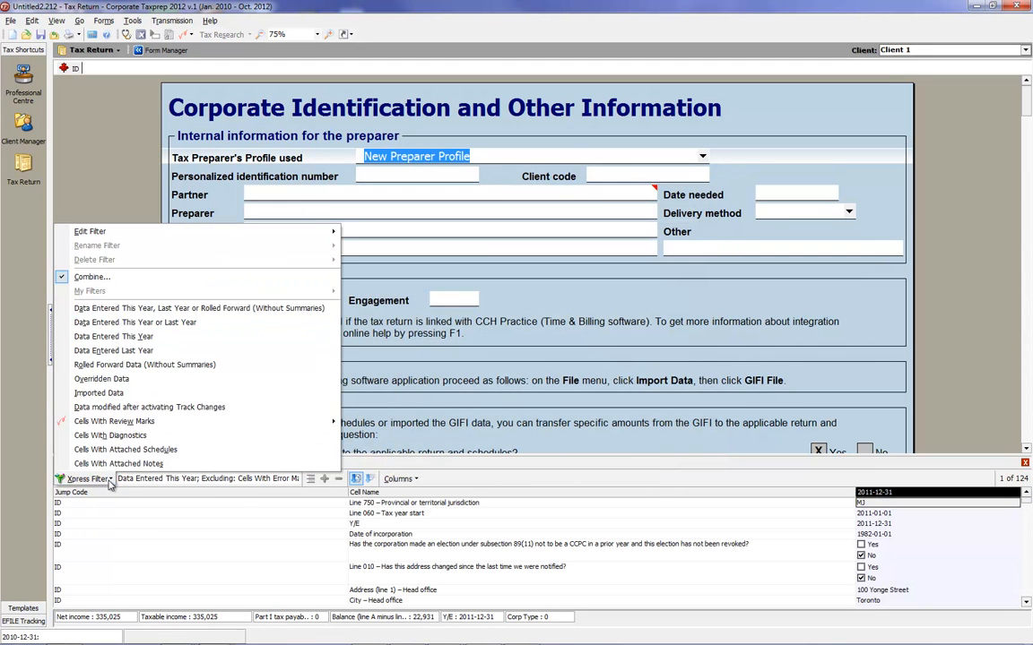
left_click(101, 379)
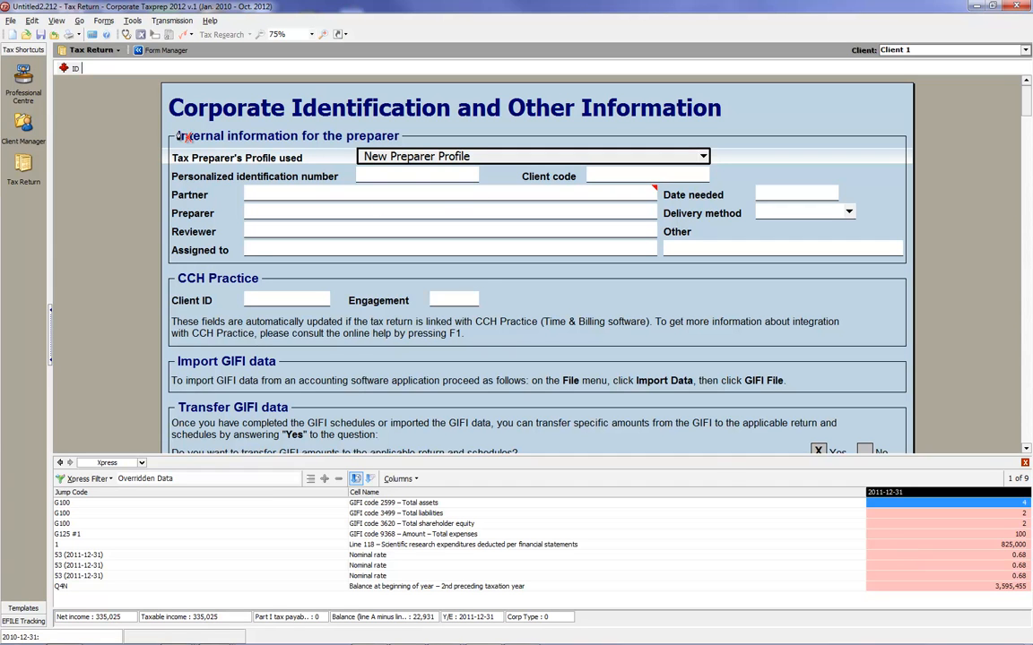
left_click(191, 36)
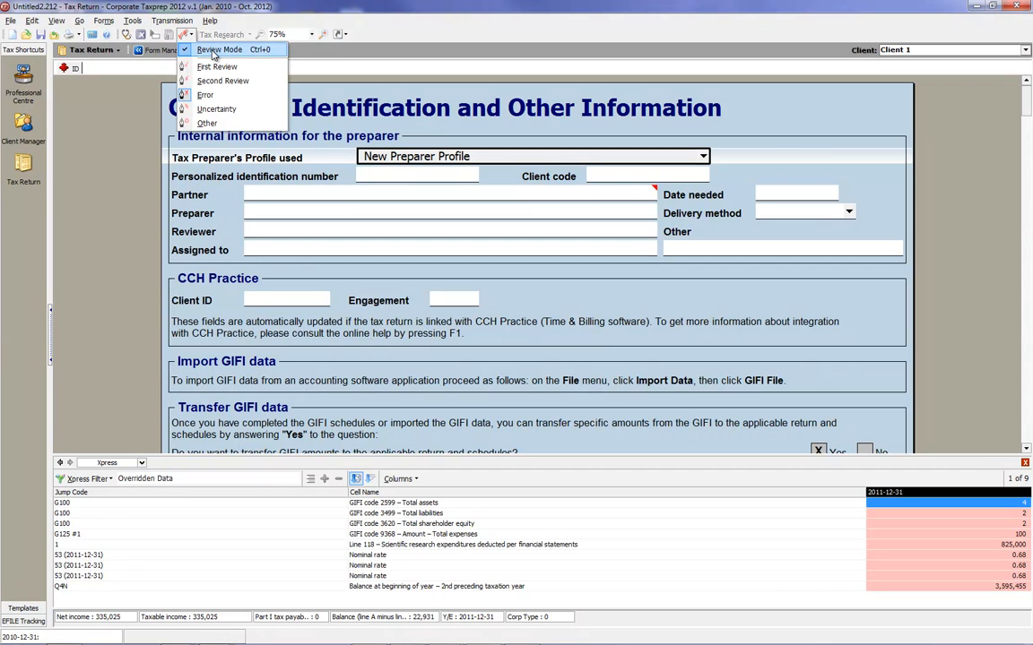
left_click(215, 50)
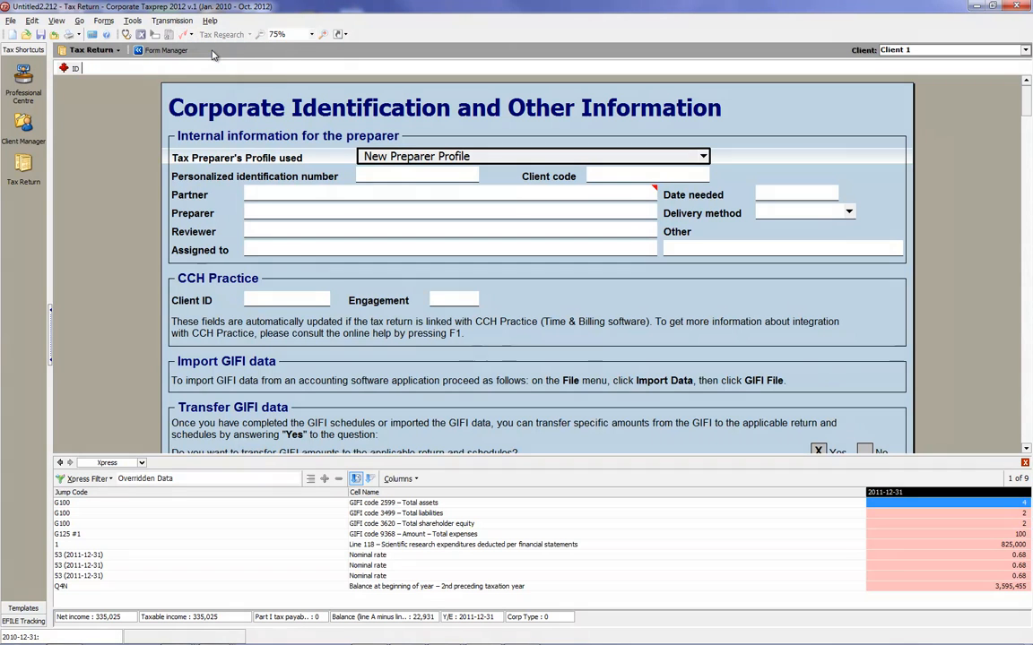
Cancel the overrides on line 118 of Schedule 1, the three S3 nominal rates and the Q4N balance at beginning of year.
double_click(903, 548)
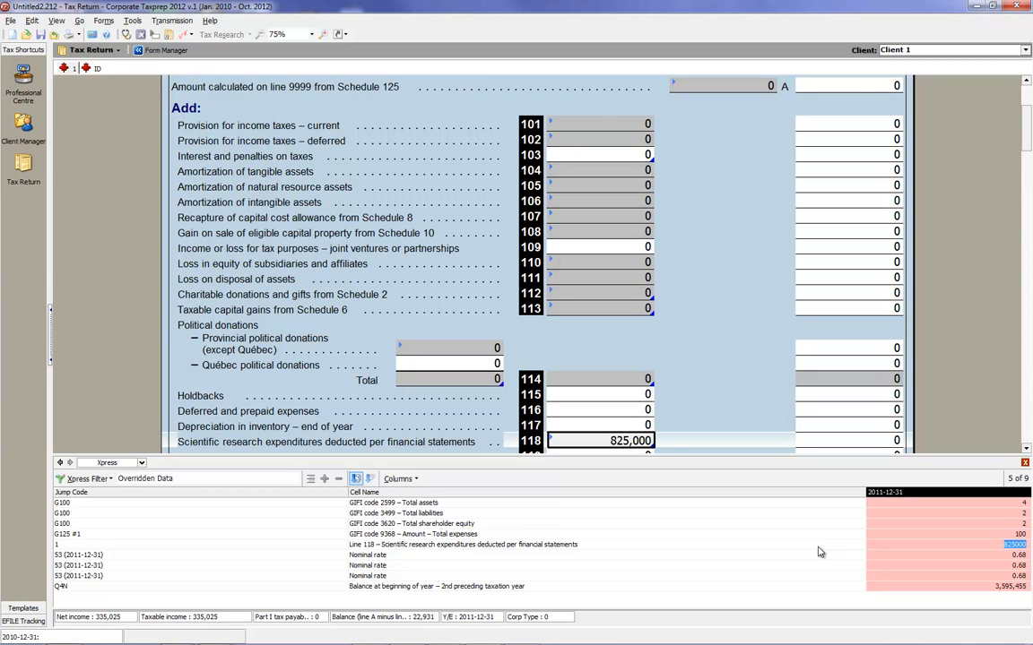
key("F2")
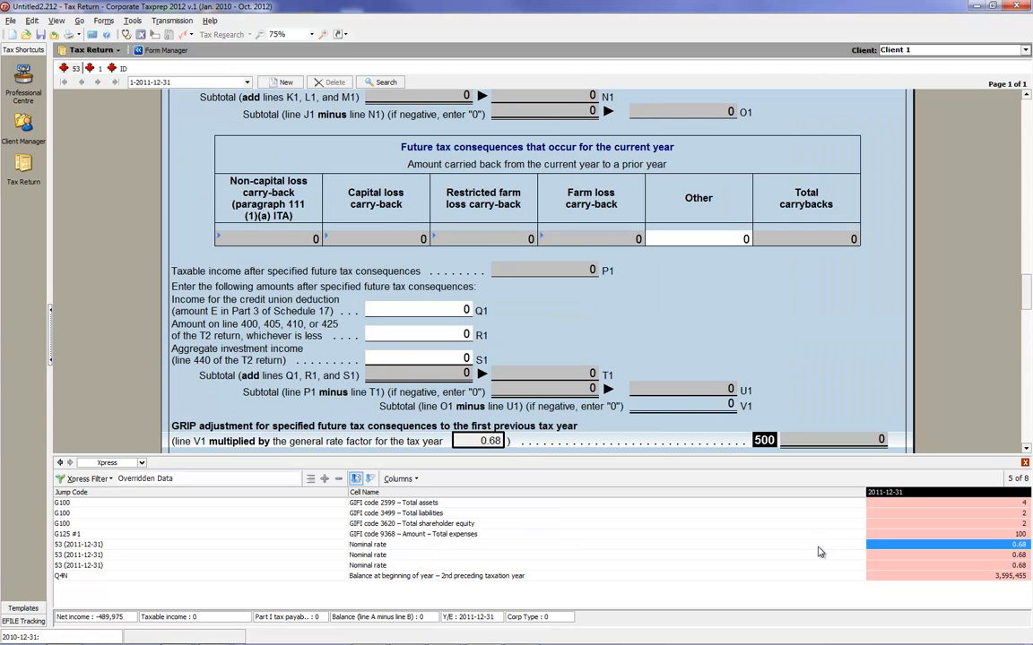
key("F2")
key("F2")
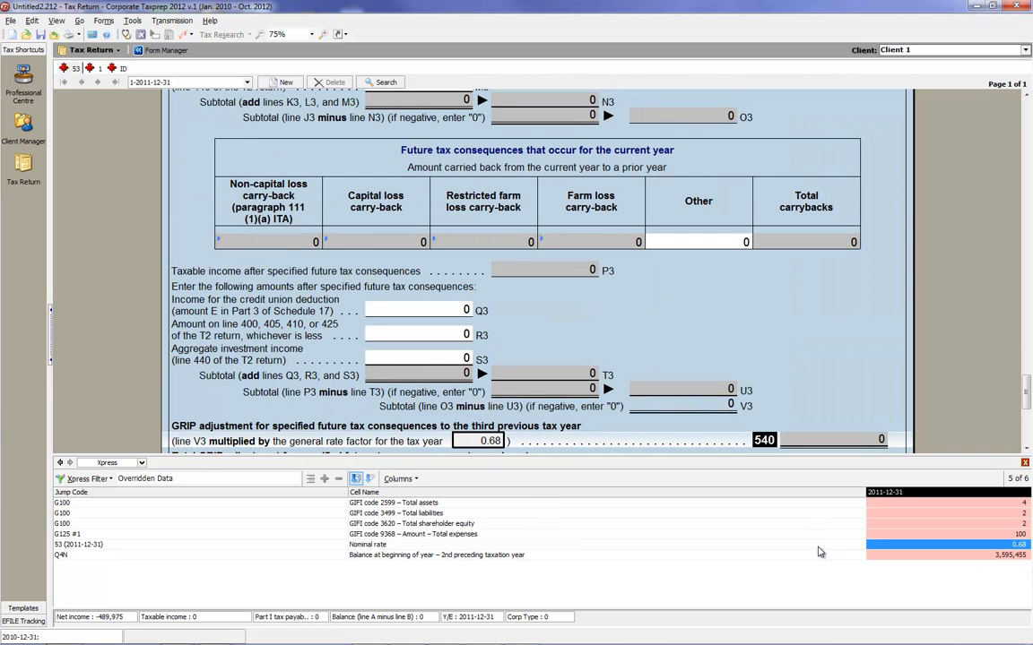
key("F2")
key("F2")
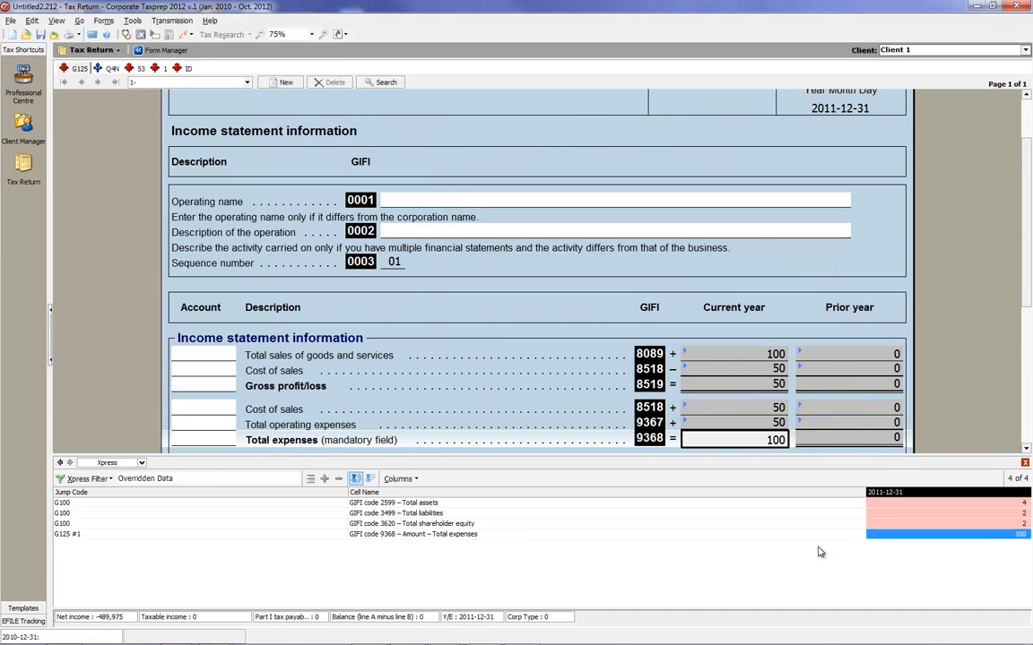